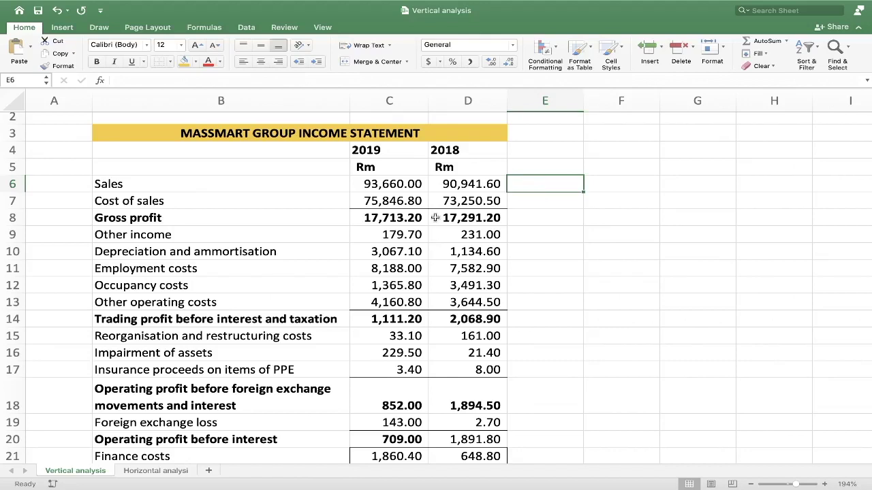
- Insert a blank column between the 2019 and 2018 columns of the income statement
left_click(373, 151)
left_click(451, 160)
left_click(466, 149)
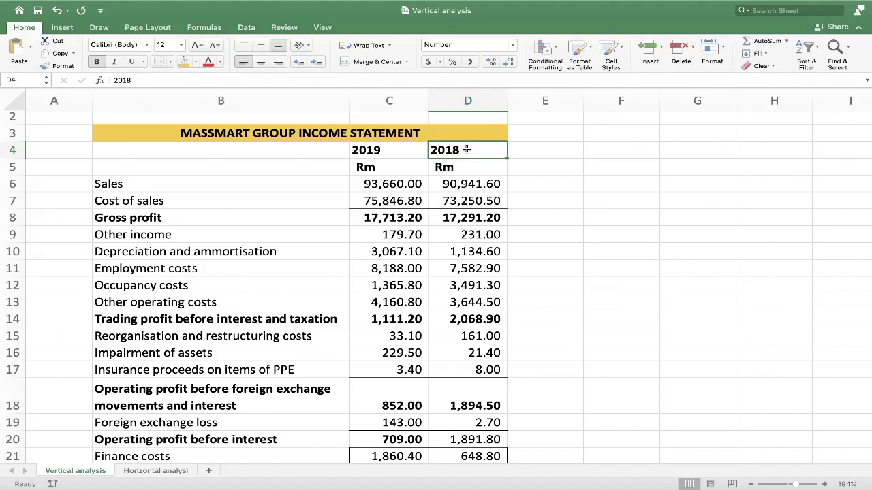
left_click(468, 101)
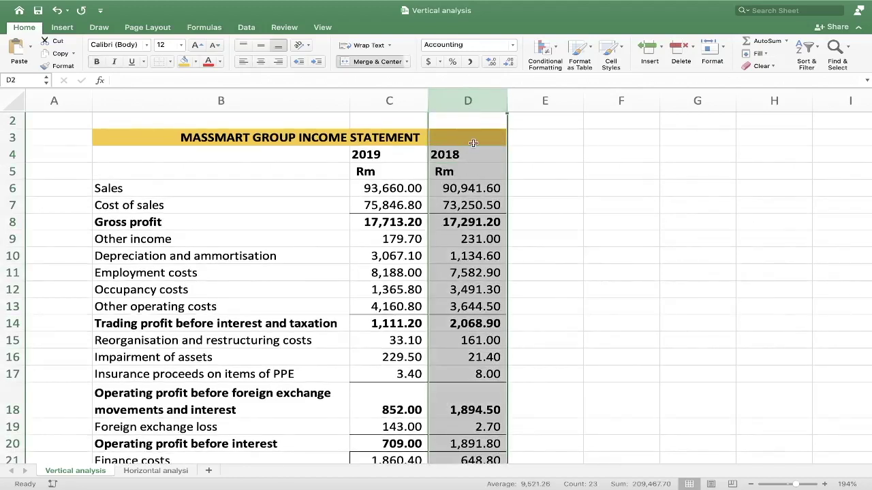
right_click(476, 106)
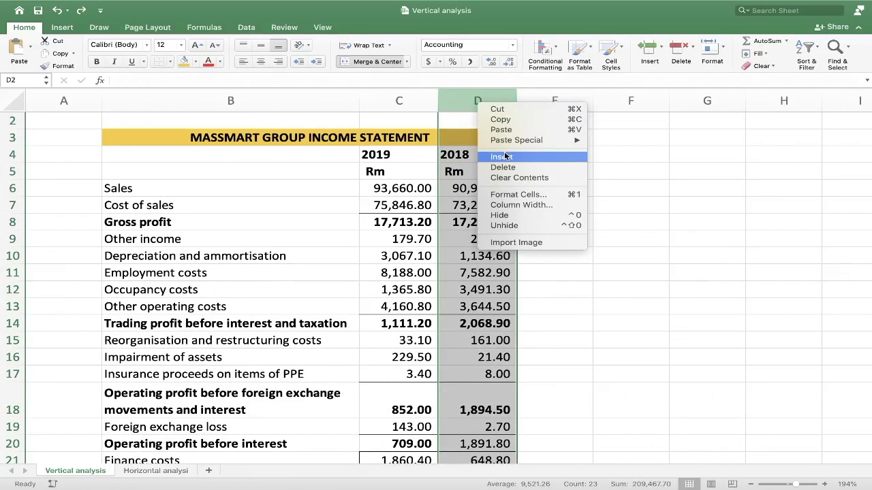
left_click(502, 157)
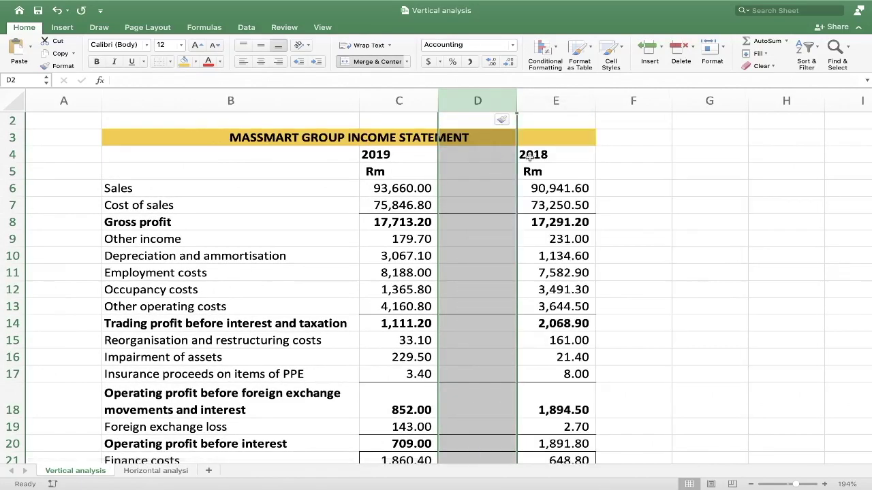
- Enter the heading "Vertical analysis" in D4 and autofit the width of column D to it
left_click(502, 171)
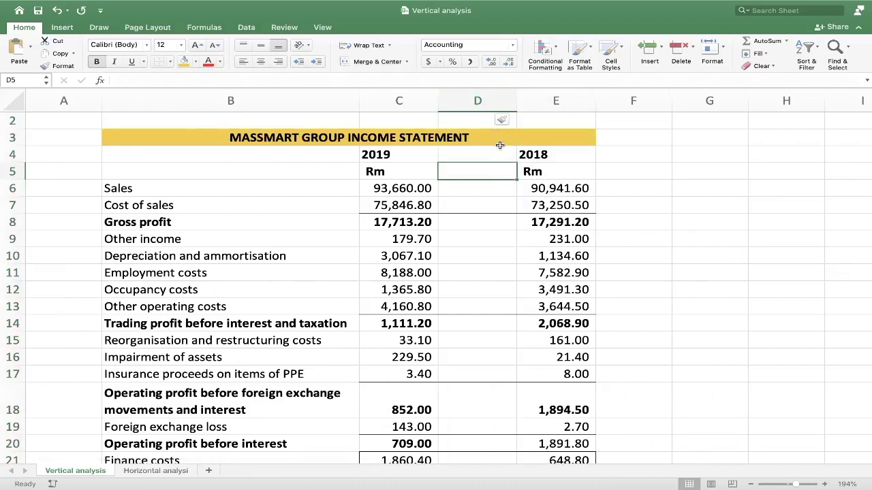
left_click(499, 147)
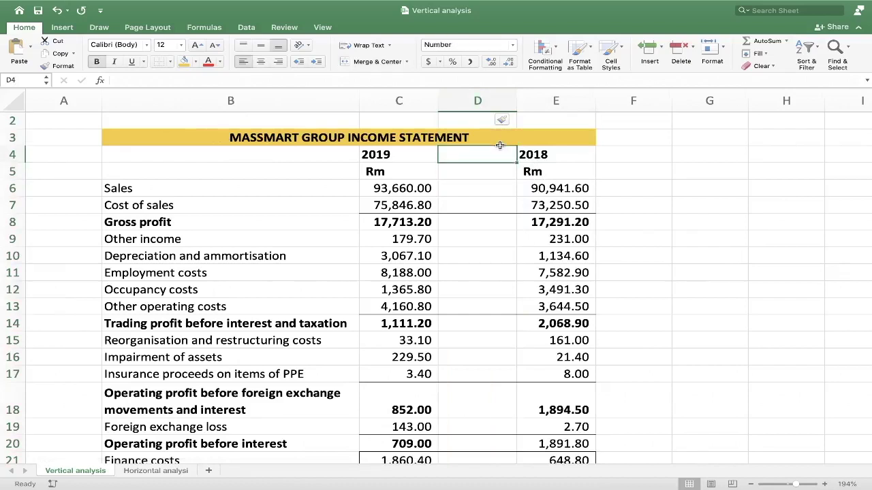
type("Vertical an")
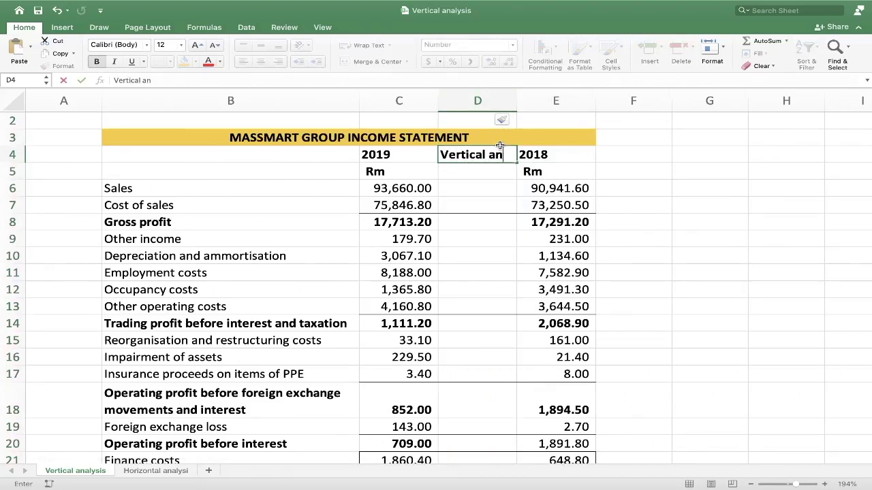
type("alysis")
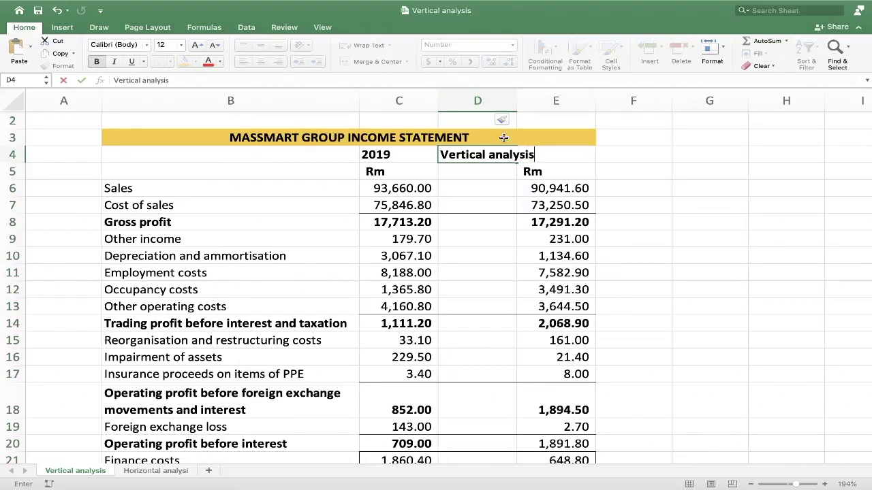
left_click(508, 101)
double_click(517, 101)
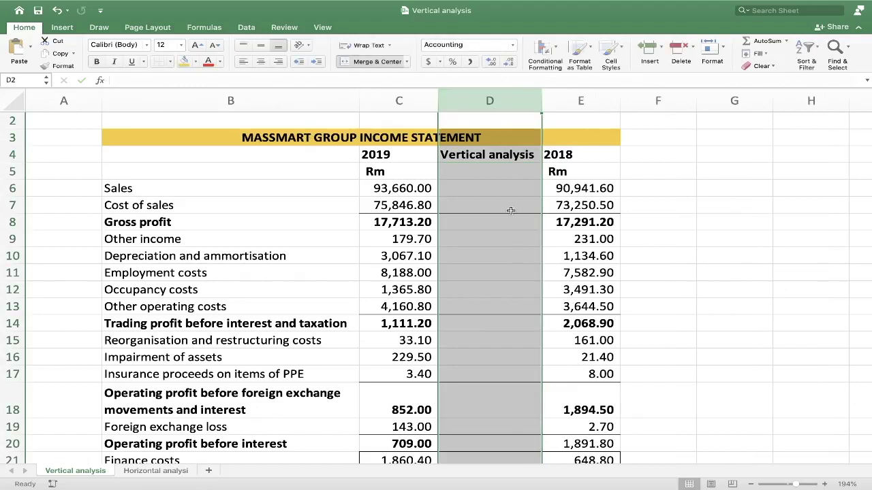
left_click(510, 211)
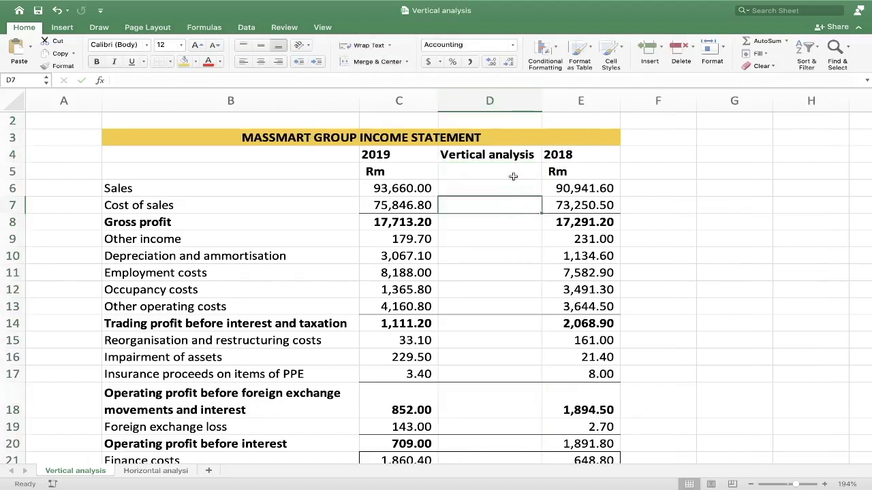
- Highlight the Sales row from B6 to E6 with the gold fill colour
key("Down")
key("Up")
key("Up")
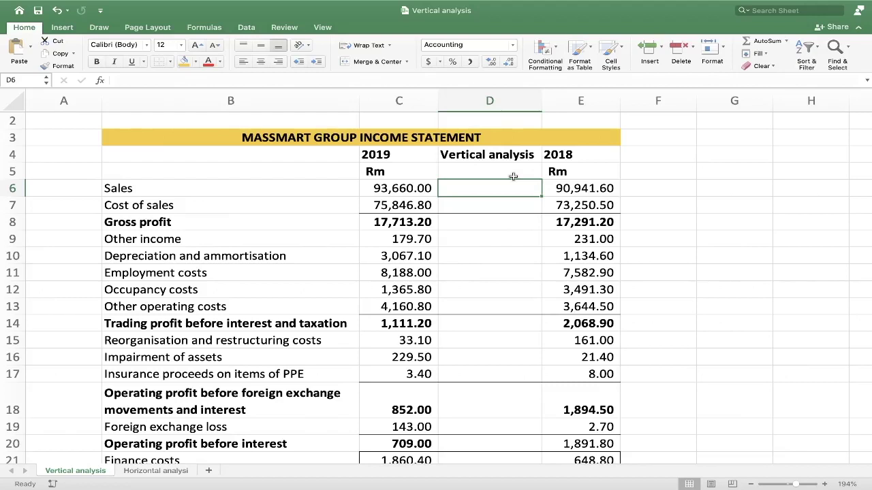
left_click(423, 186)
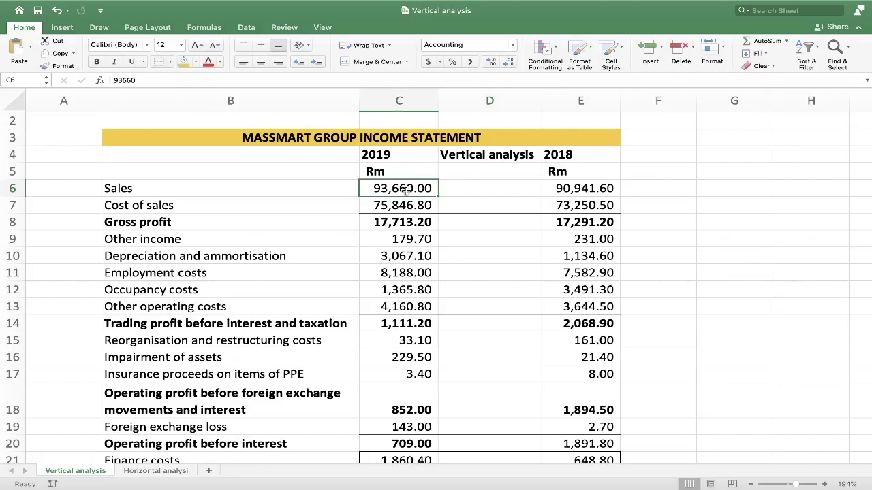
left_click_drag(126, 188, 575, 184)
left_click(184, 61)
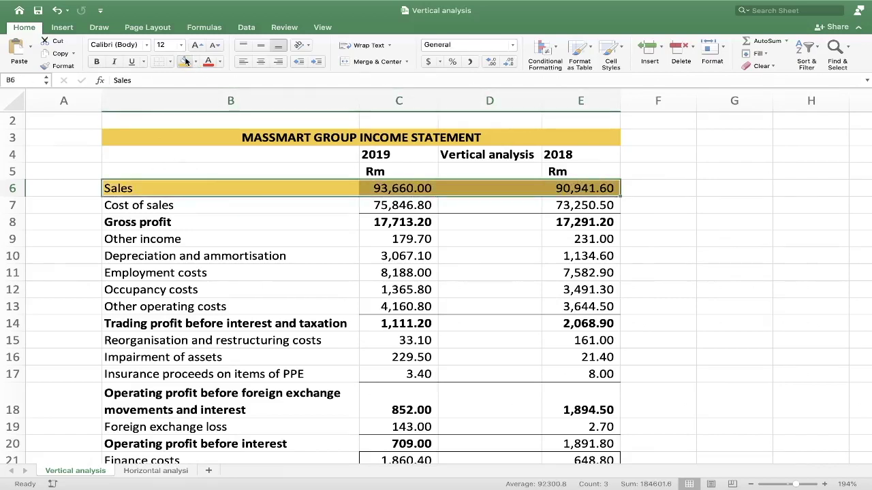
left_click(526, 276)
left_click(436, 191)
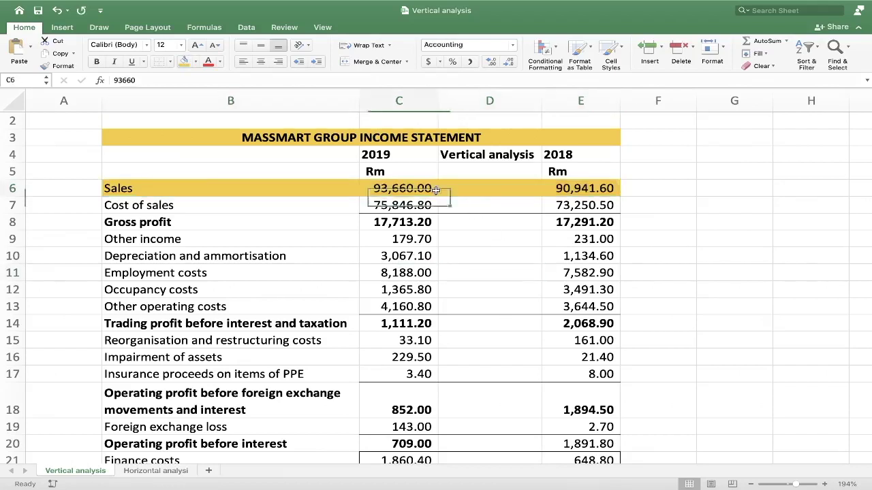
- Enter the formula =C6/C$6 in D6 to express 2019 sales as a proportion of sales, keeping the divisor's row fixed
left_click(491, 181)
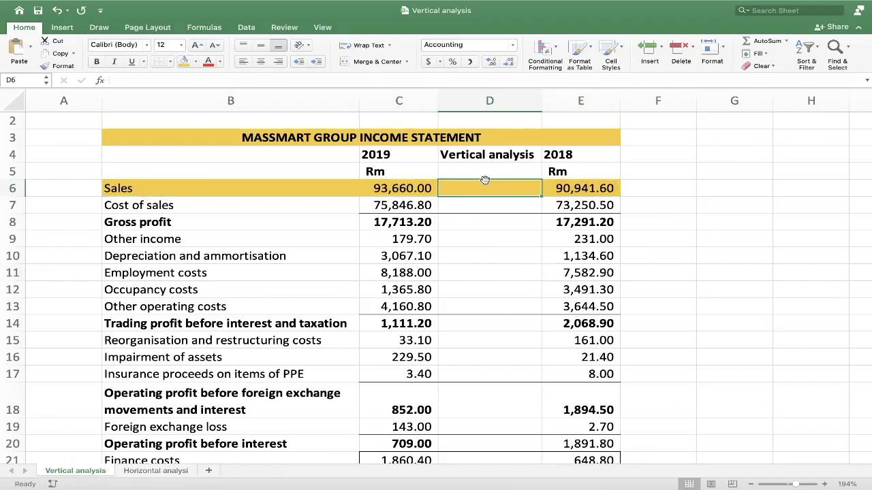
left_click(407, 101)
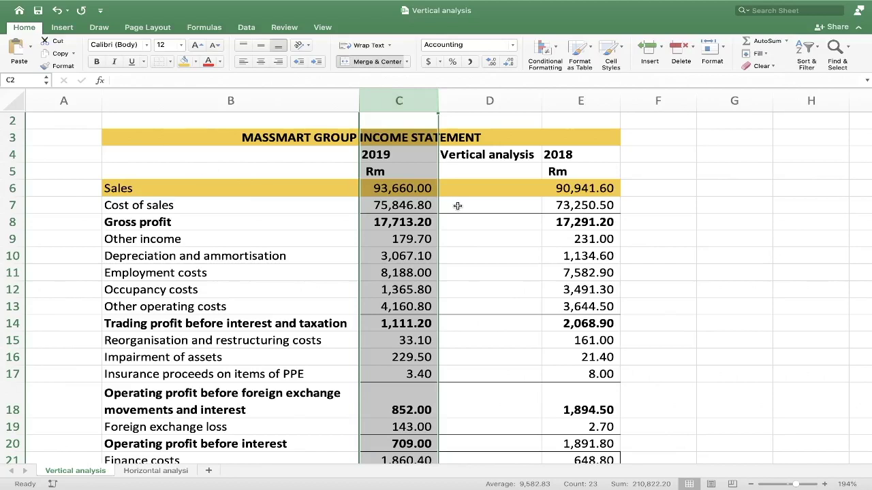
left_click(494, 188)
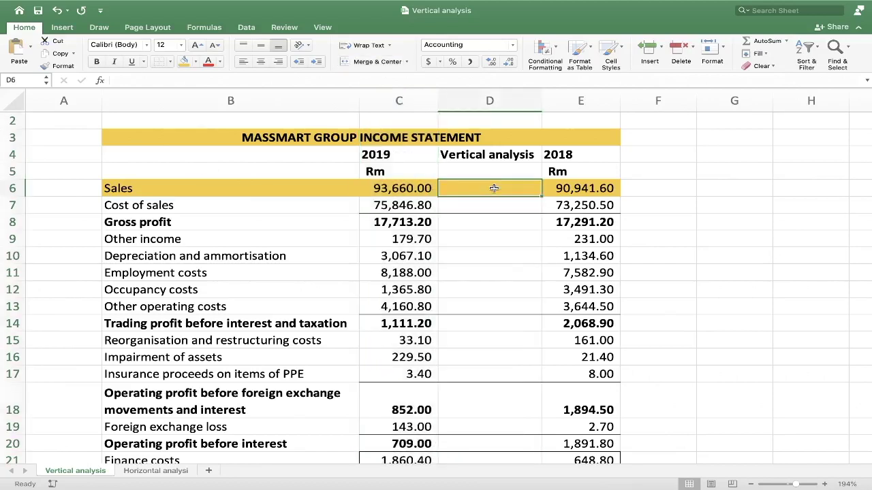
type("=")
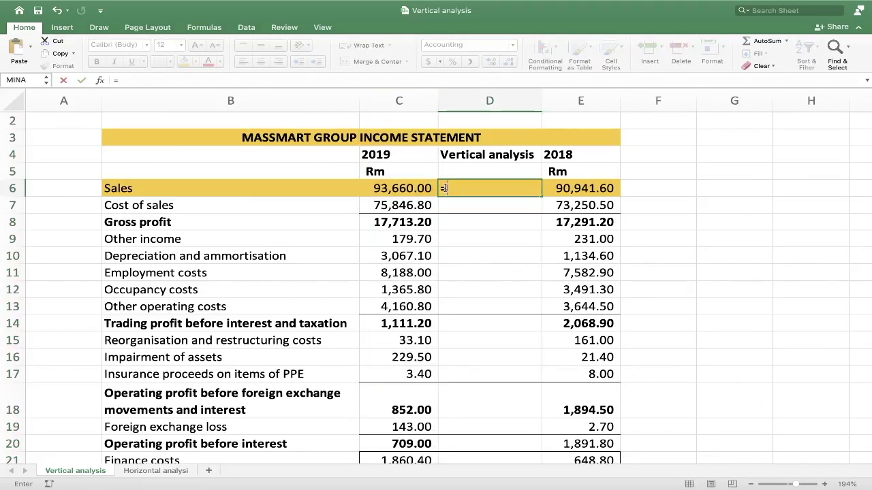
left_click(418, 188)
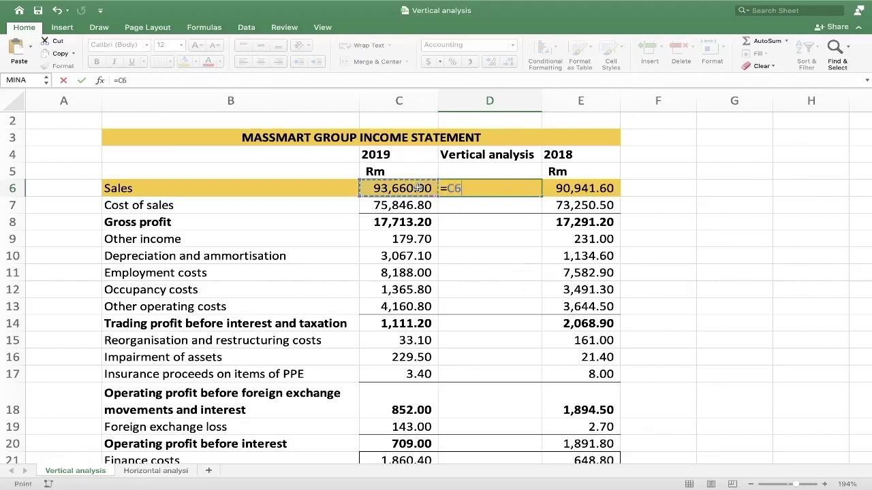
type("/")
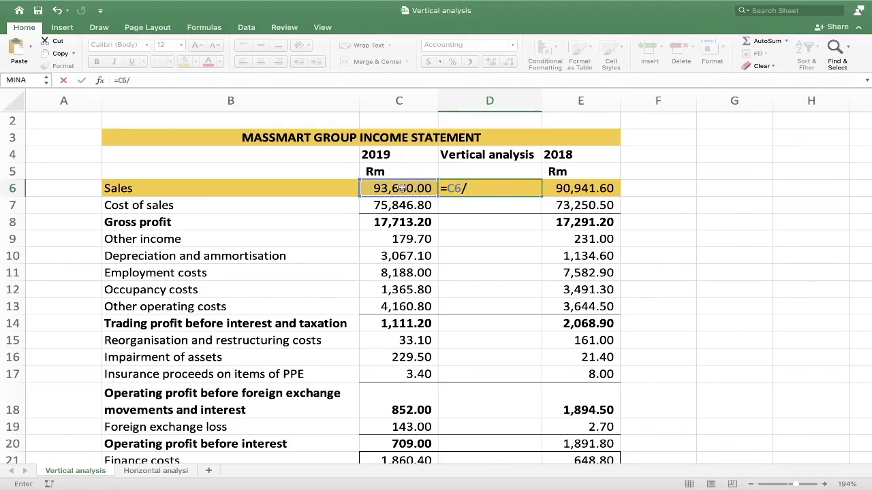
left_click(402, 188)
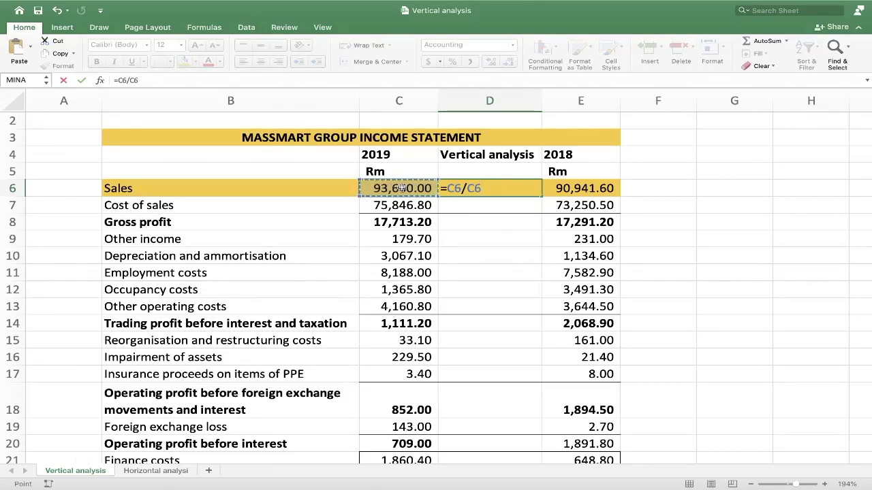
key("F4")
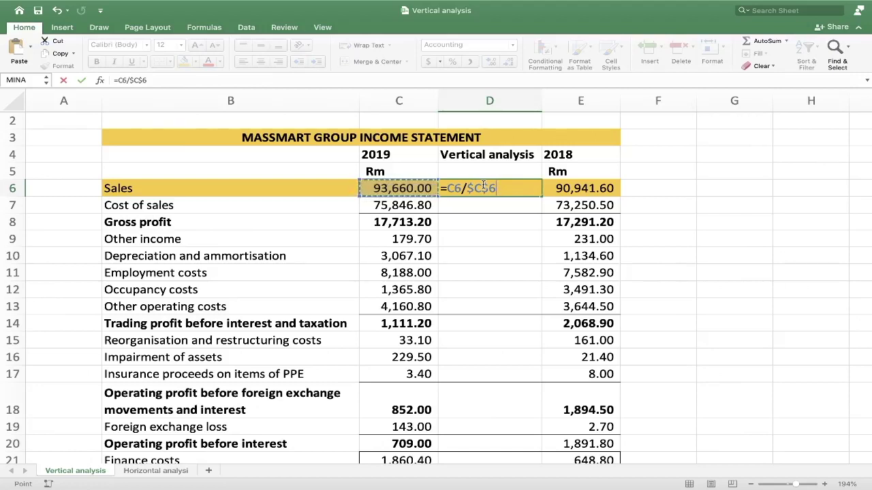
key("F4")
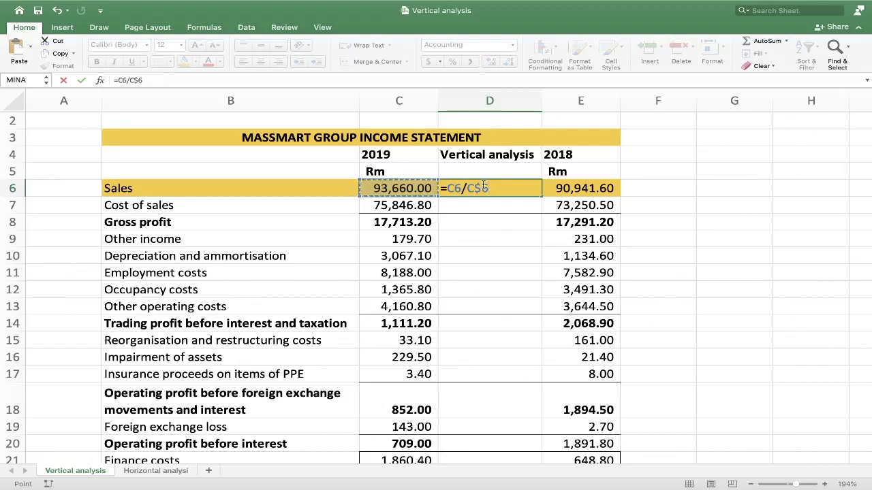
key("Return")
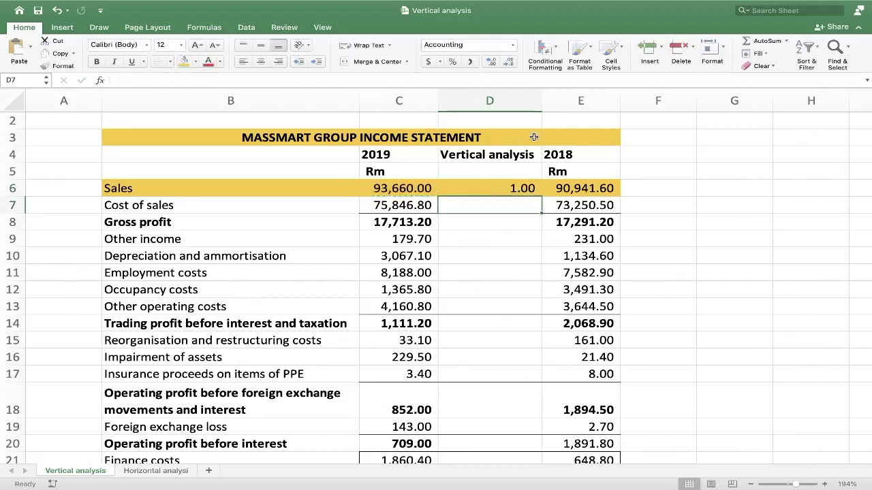
- Copy the D6 formula down to the (Loss)/Profit for the year row, D26, filling without formatting
left_click(525, 188)
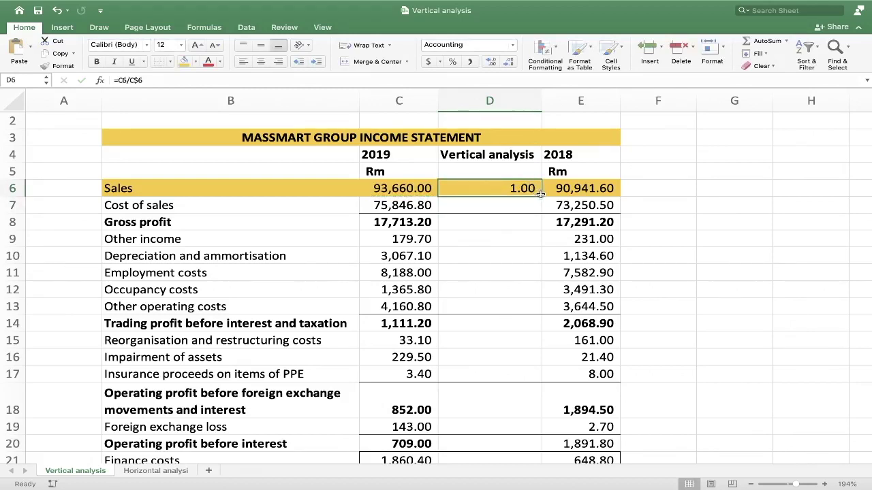
scroll(540, 195, "down", 5)
scroll(540, 194, "down", 2)
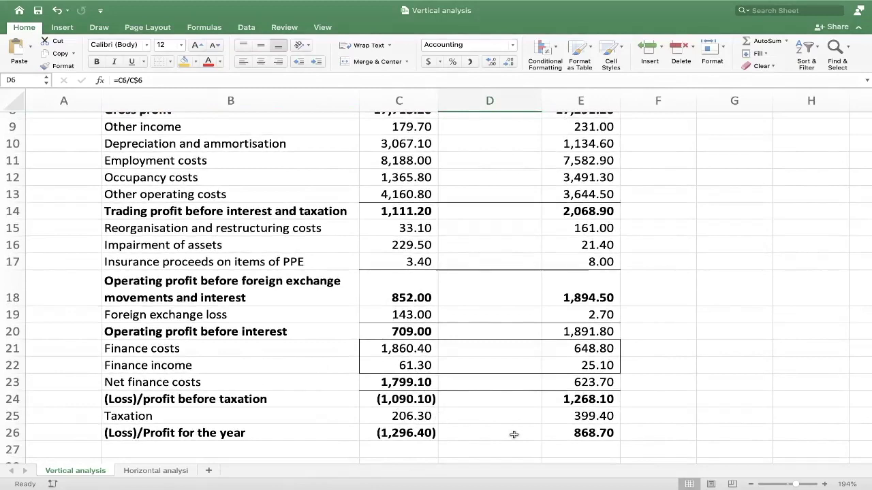
scroll(515, 434, "up", 8)
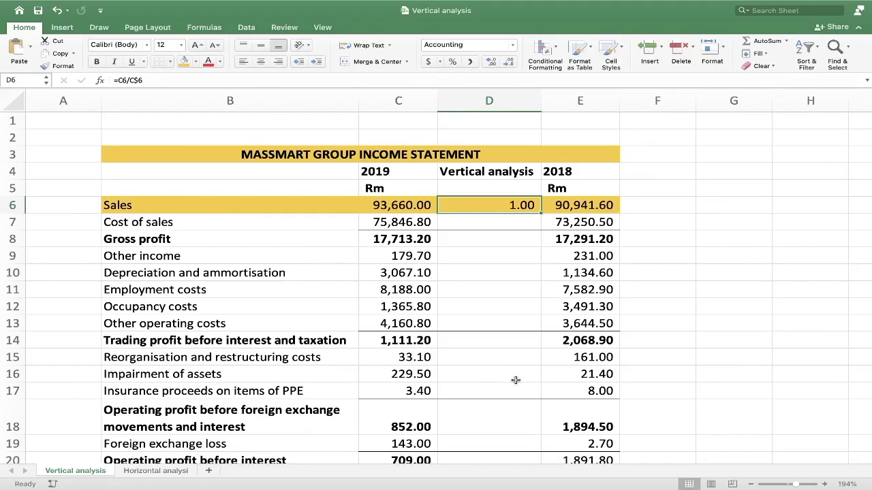
scroll(549, 426, "down", 3)
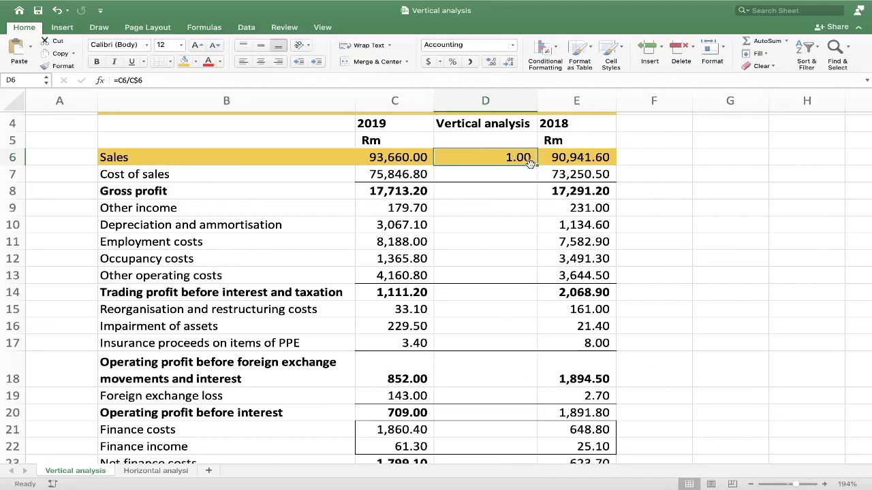
left_click_drag(535, 165, 524, 439)
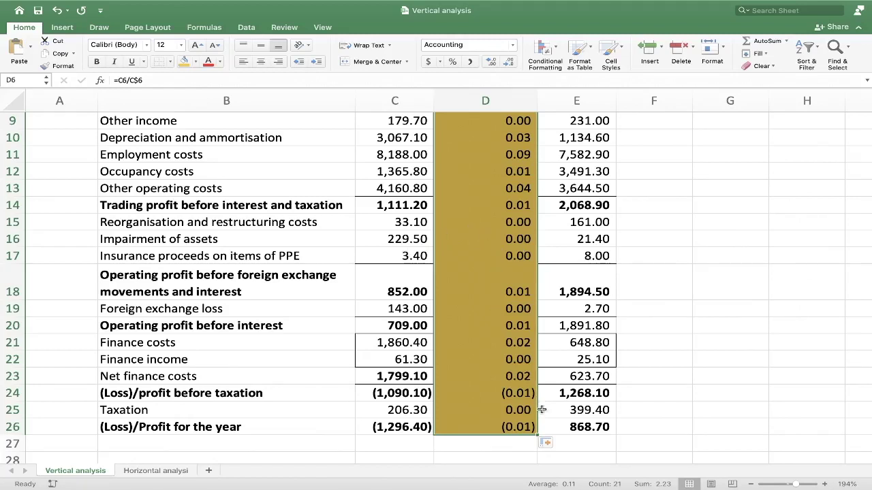
left_click(548, 443)
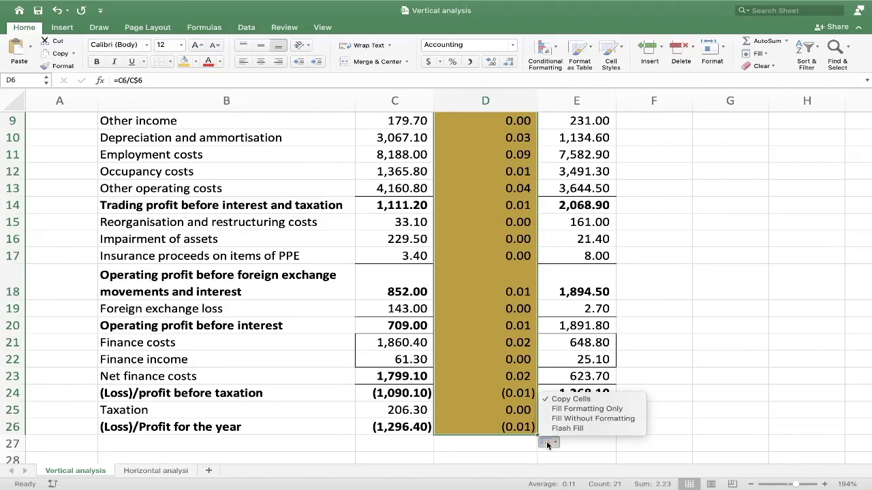
left_click(574, 419)
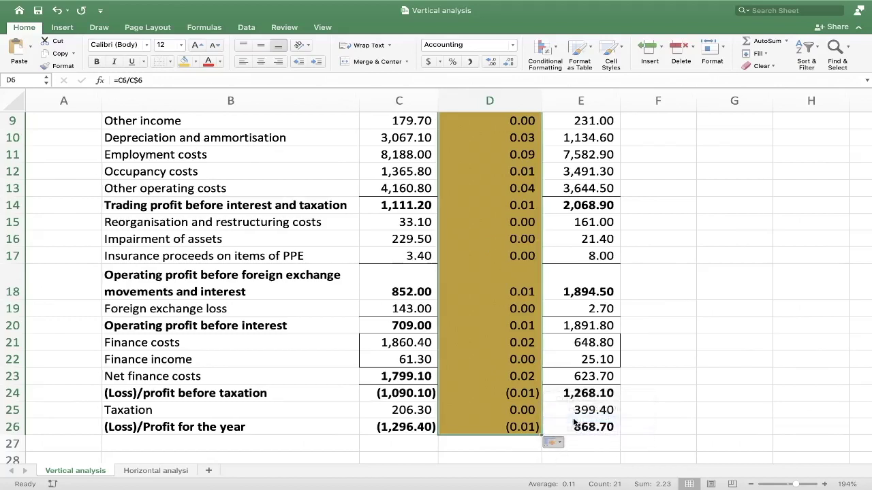
- Format the vertical analysis results in D6:D26 as percentages with two decimal places
scroll(541, 293, "up", 3)
scroll(537, 287, "up", 2)
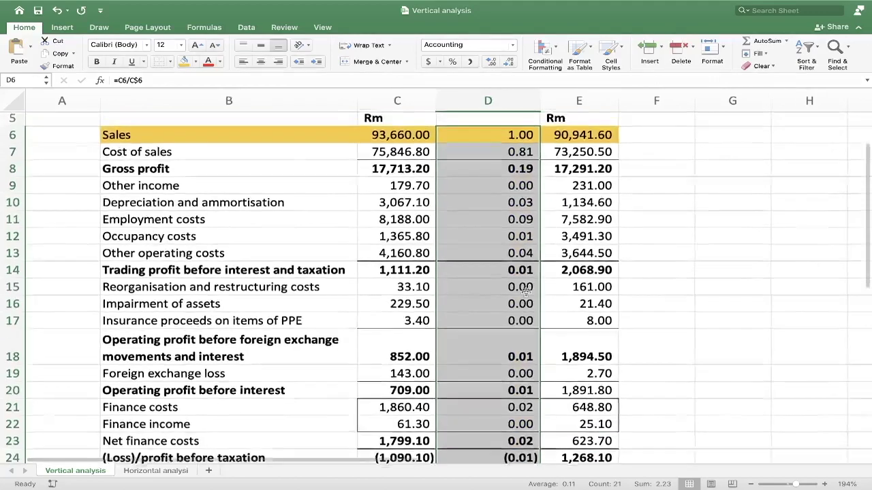
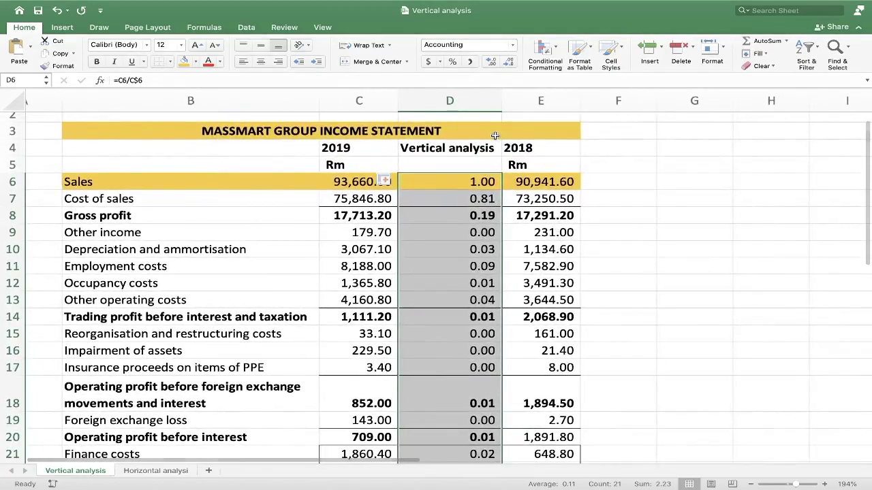
left_click(456, 62)
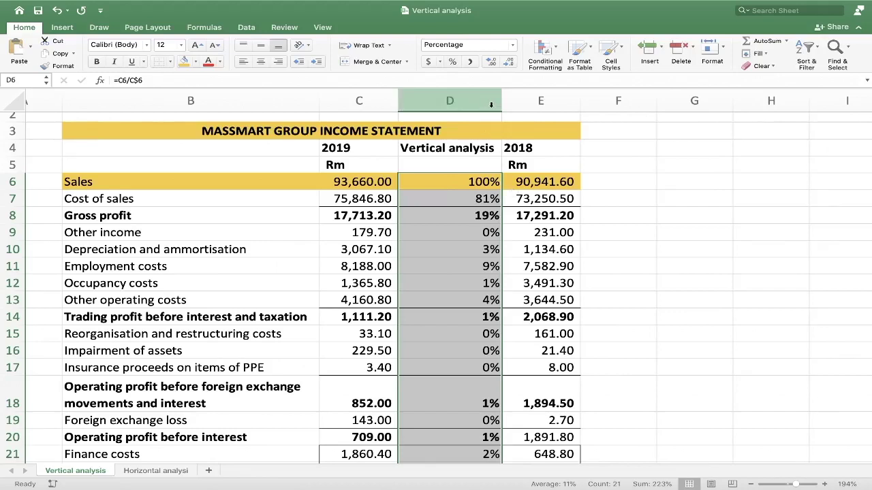
left_click(488, 60)
left_click(488, 60)
scroll(475, 190, "down", 1)
scroll(476, 190, "down", 1)
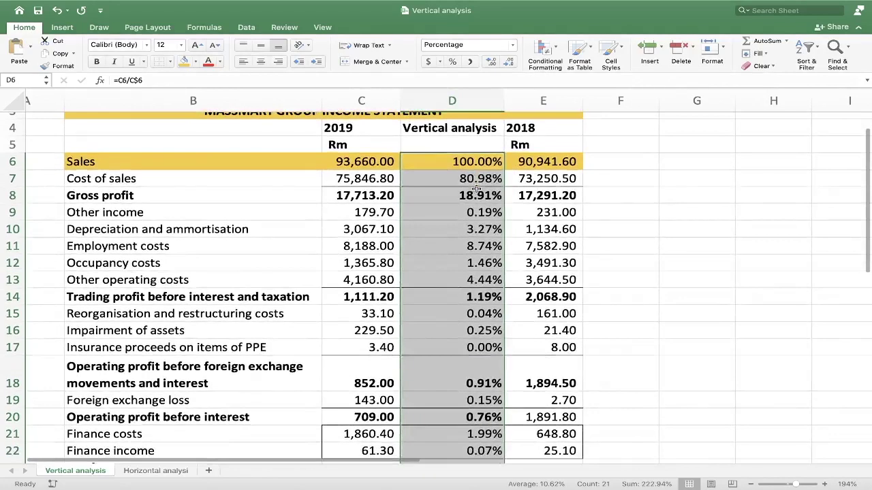
- Enter 2019 below the Vertical analysis heading in D5 and apply the Number format to it
scroll(476, 190, "up", 1)
scroll(475, 190, "right", 1)
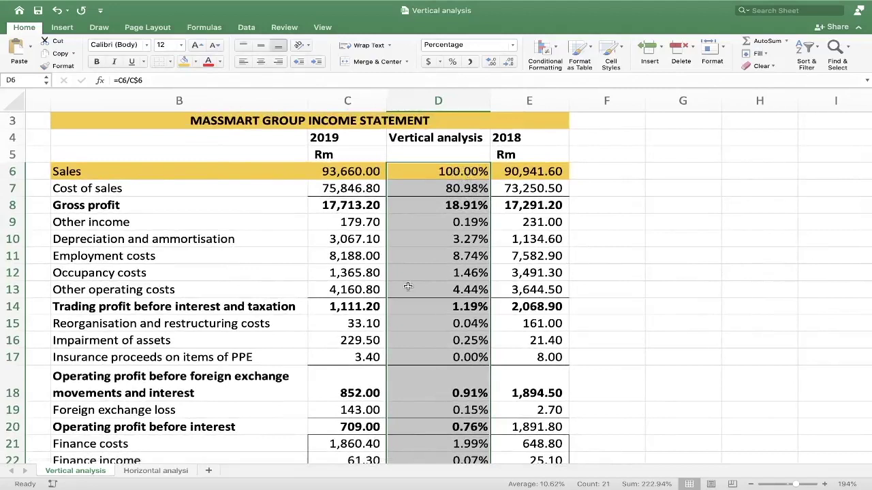
left_click(451, 152)
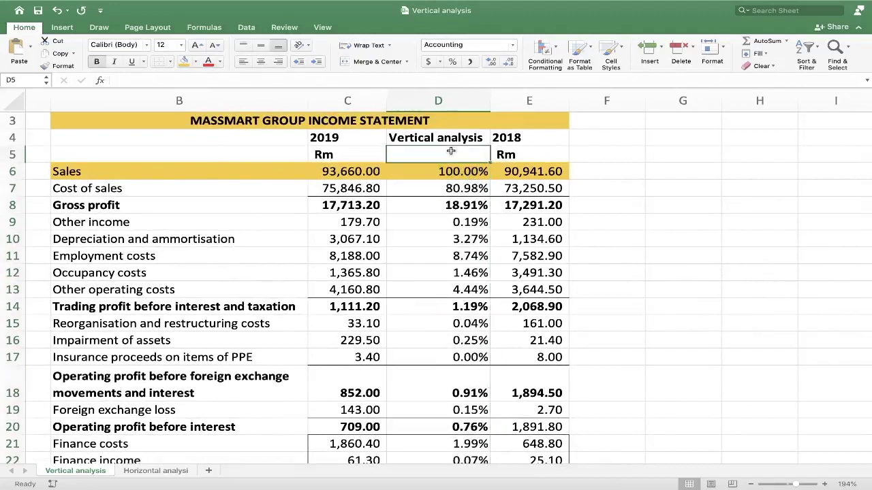
type("2019")
key("Return")
left_click(454, 154)
left_click(511, 45)
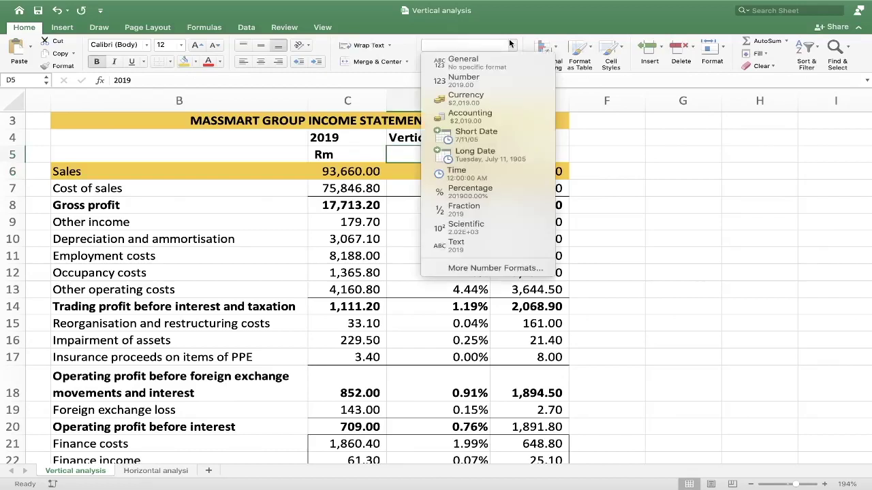
left_click(489, 81)
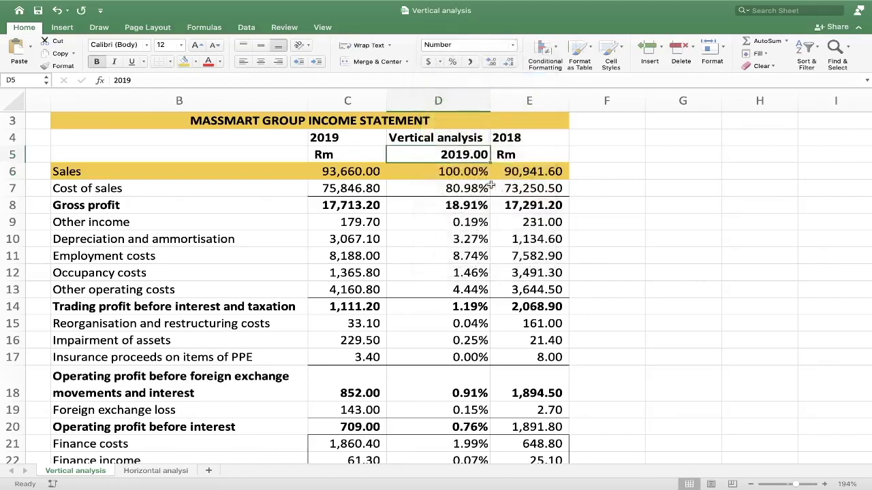
- Copy the 2019 vertical analysis formulas in D6:D26 and paste them beside the 2018 figures, starting at F6
left_click(464, 171)
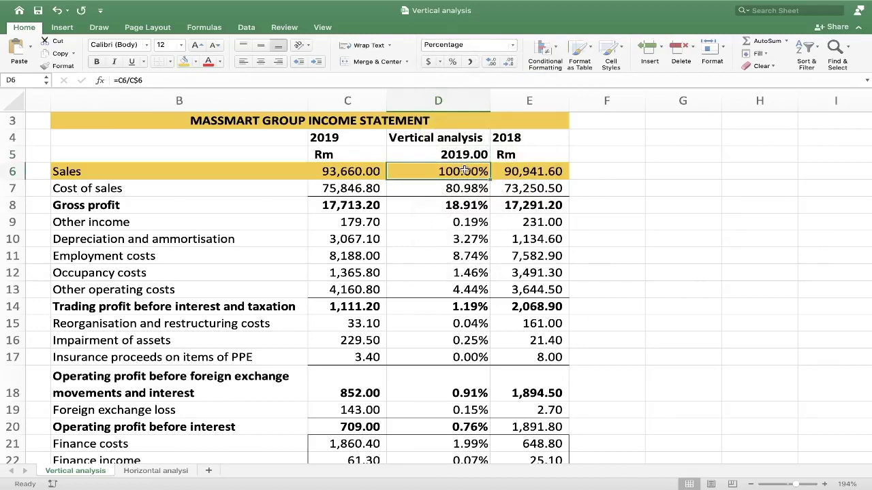
scroll(465, 171, "down", 1)
key("shift+Down")
key("shift+Down")
key("shift+Down")
key("shift+Down")
key("shift+Down")
key("shift+Down")
key("shift+Down")
key("shift+Down")
key("shift+Down")
key("shift+Down")
key("shift+Down")
key("shift+Down")
key("shift+Down")
key("shift+Down")
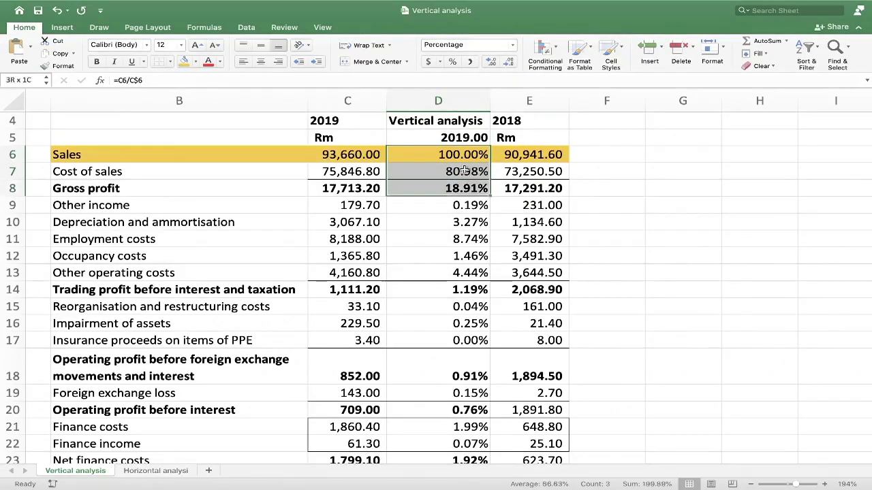
key("shift+Down")
key("shift+Down")
key("shift+Down")
key("shift+Down")
key("shift+Down")
key("shift+Down")
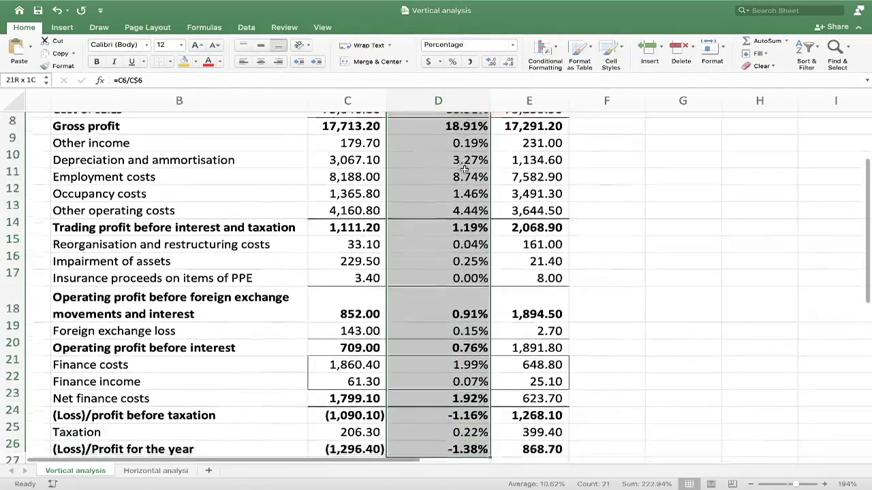
key("super+c")
scroll(464, 171, "up", 8)
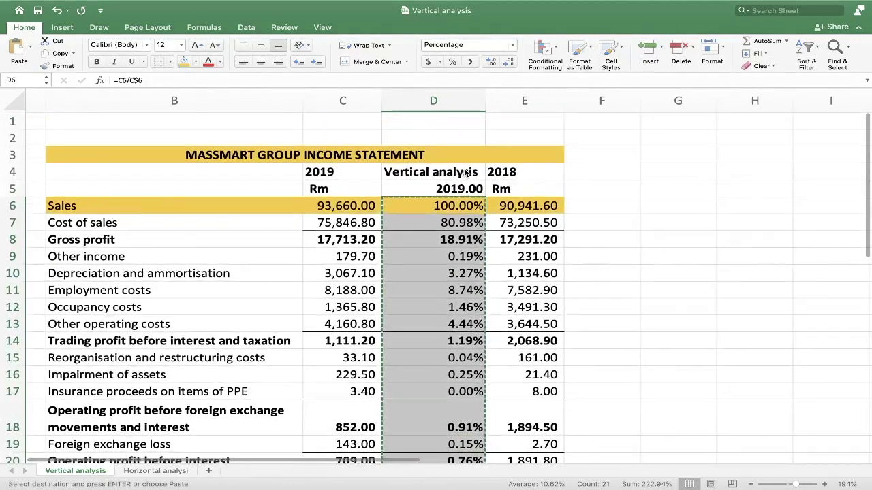
left_click(595, 205)
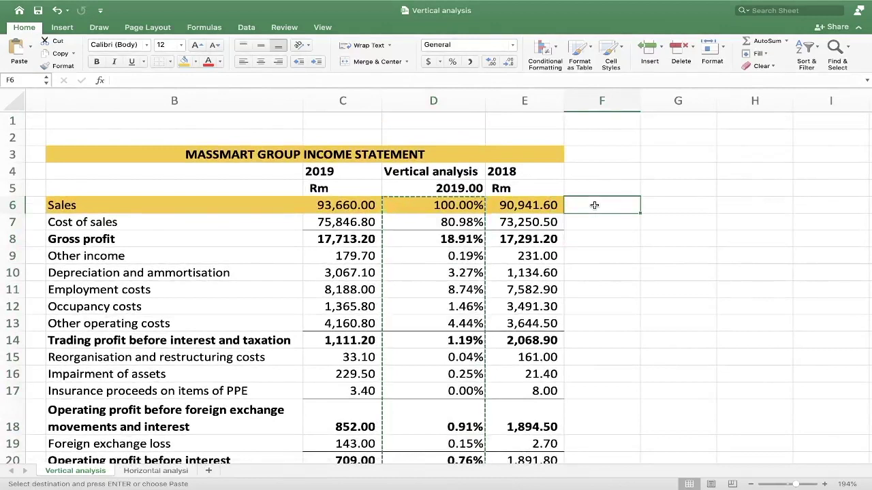
key("super+v")
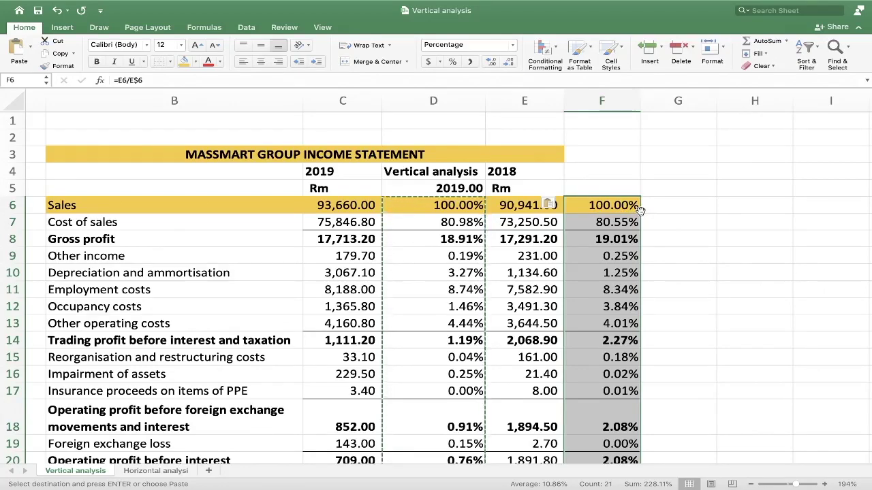
scroll(640, 209, "down", 2)
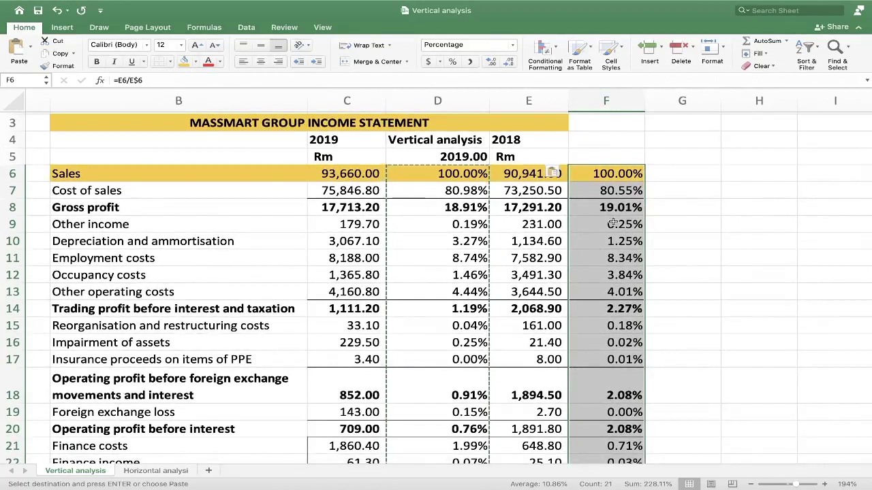
left_click(628, 211)
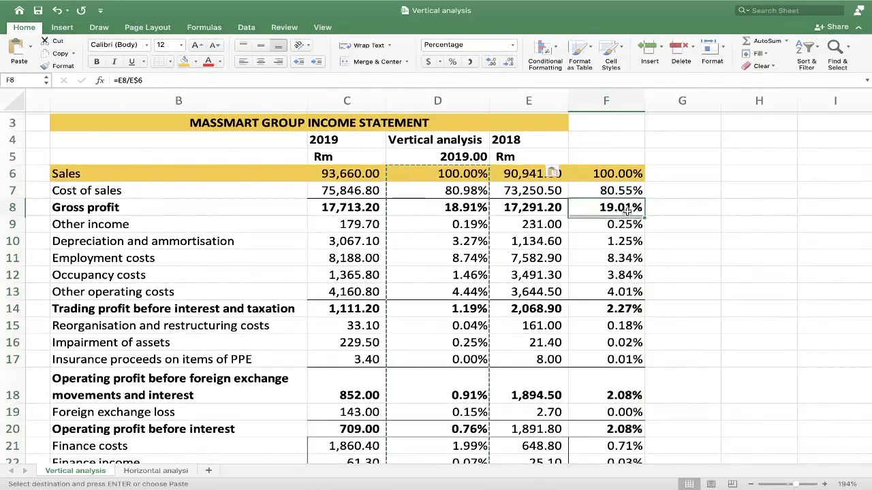
left_click(608, 176)
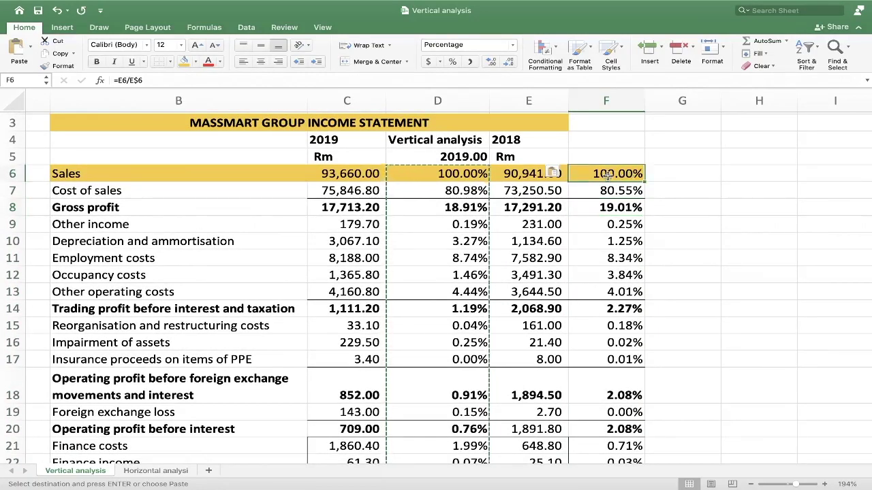
- Copy the Vertical analysis heading and year from D4:D5 to F4:F5, and change the year in F5 to 2018
scroll(609, 175, "down", 1)
scroll(608, 176, "right", 1)
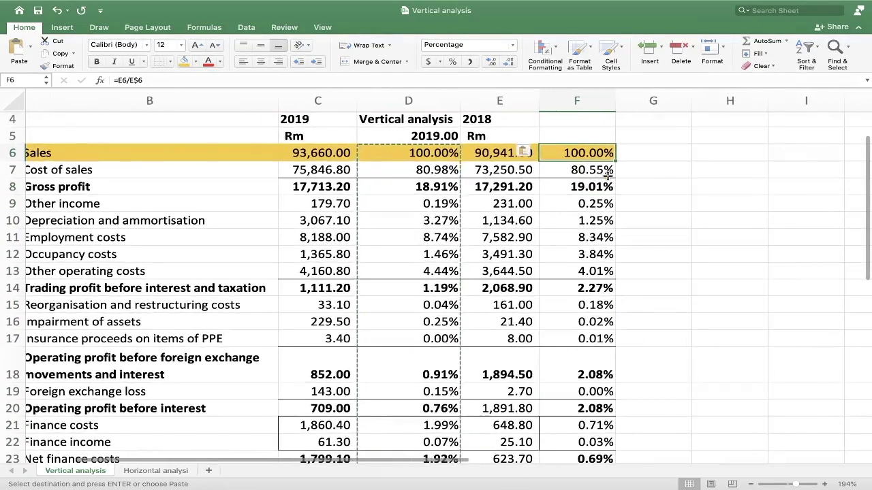
scroll(609, 174, "up", 2)
scroll(609, 173, "left", 1)
left_click_drag(444, 151, 439, 170)
key("super+c")
left_click(553, 138)
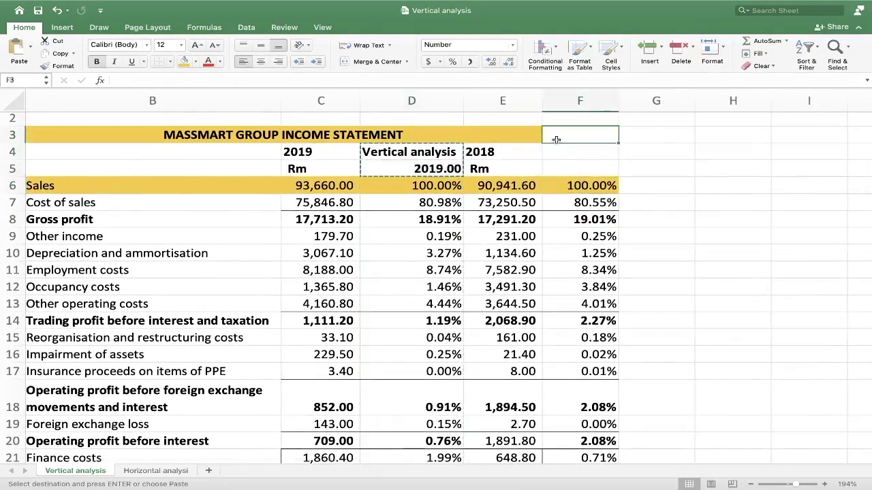
left_click(560, 150)
key("super+v")
left_click(571, 170)
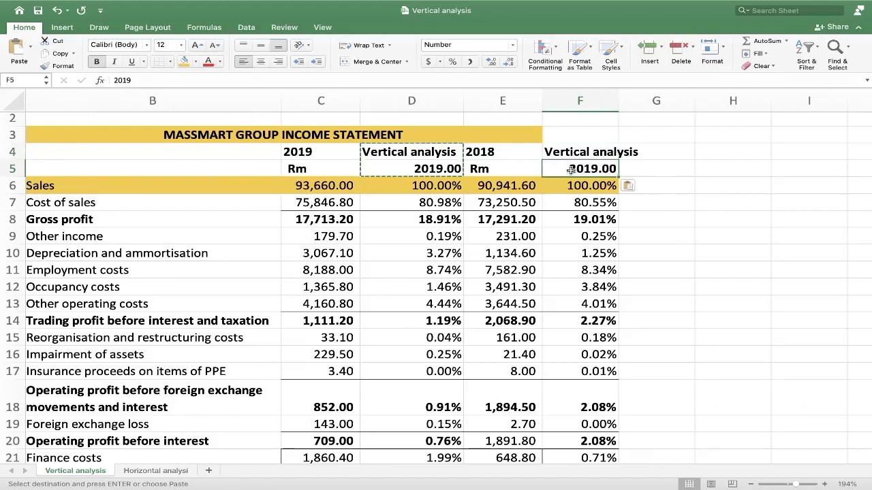
type("2018")
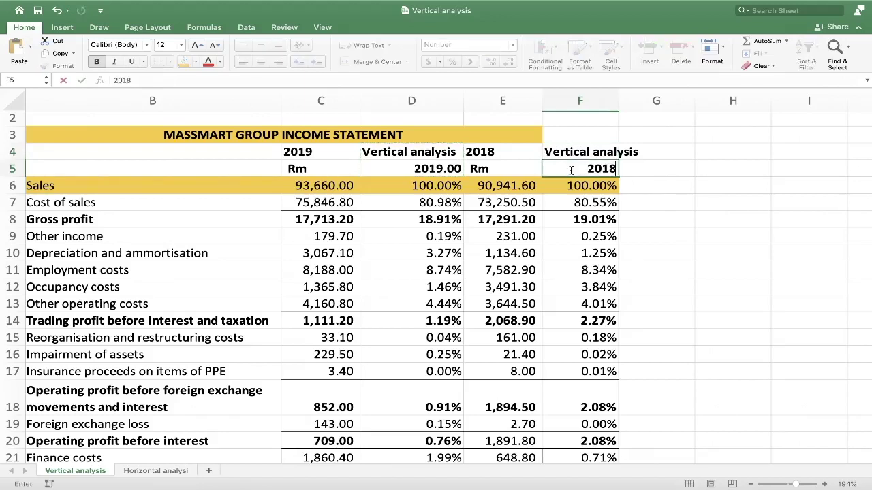
- Remove both decimal places from the year headings in D5 and F5
left_click(412, 169)
left_click(508, 62)
left_click(508, 61)
left_click(612, 169)
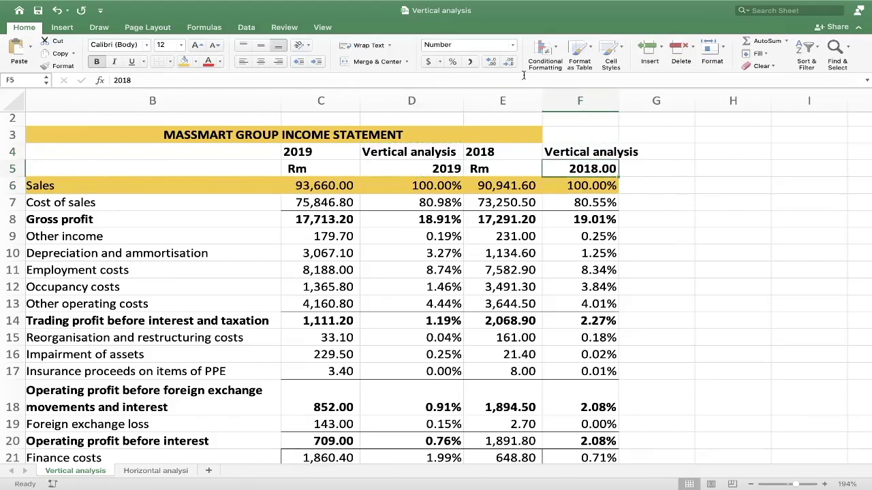
left_click(507, 61)
left_click(508, 61)
left_click(790, 271)
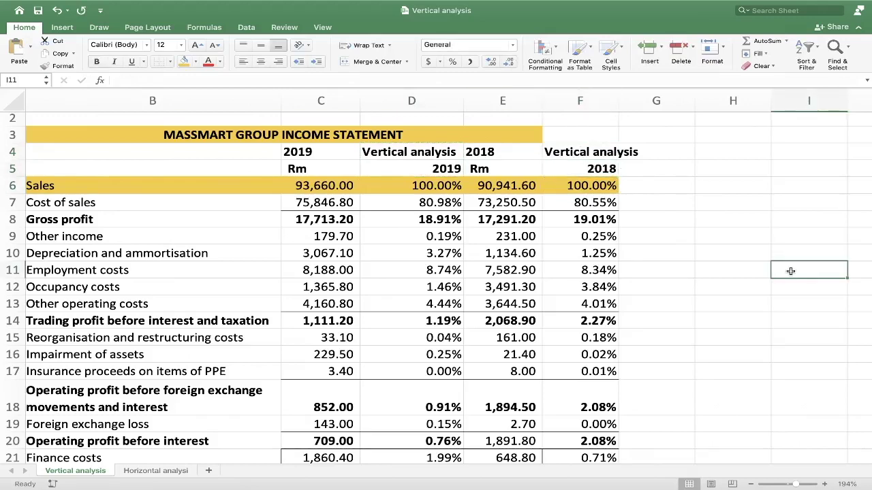
- Fill both vertical analysis columns, D4:D26 and F4:F26, with the standard light blue colour
scroll(790, 271, "down", 1)
left_click_drag(407, 128, 409, 441)
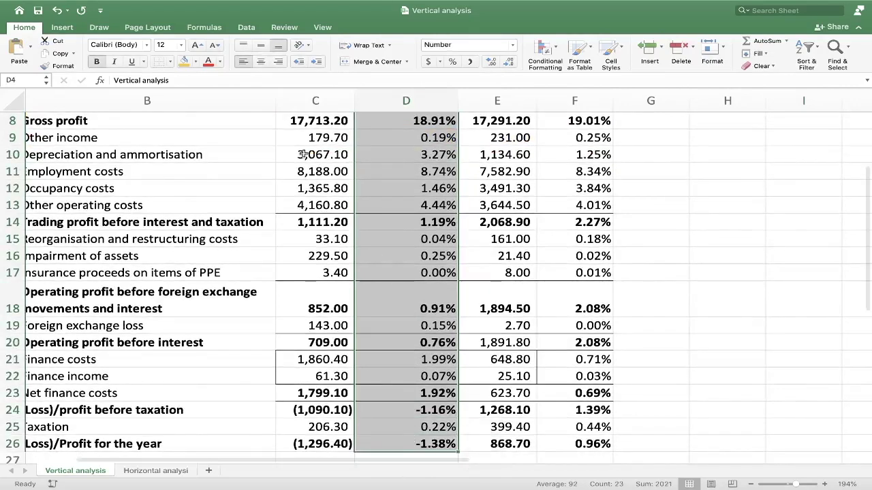
left_click(196, 61)
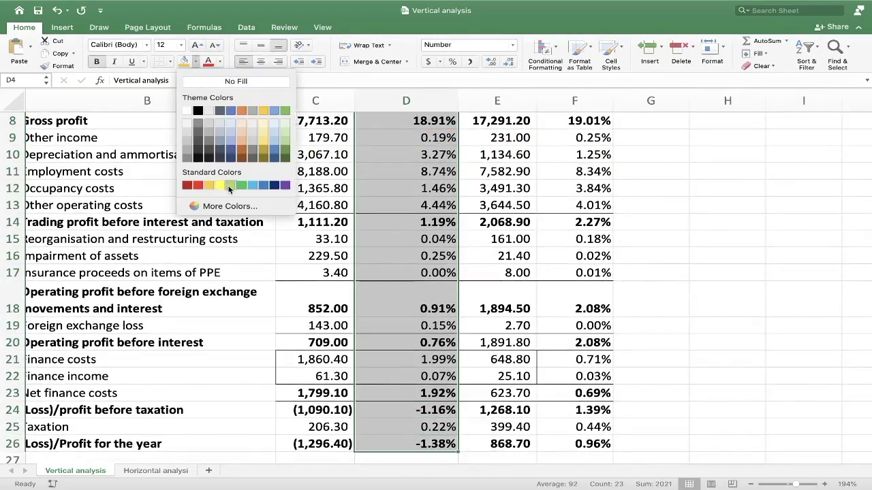
left_click(252, 185)
scroll(517, 204, "up", 5)
left_click_drag(541, 172, 572, 477)
scroll(572, 208, "up", 4)
left_click(730, 218)
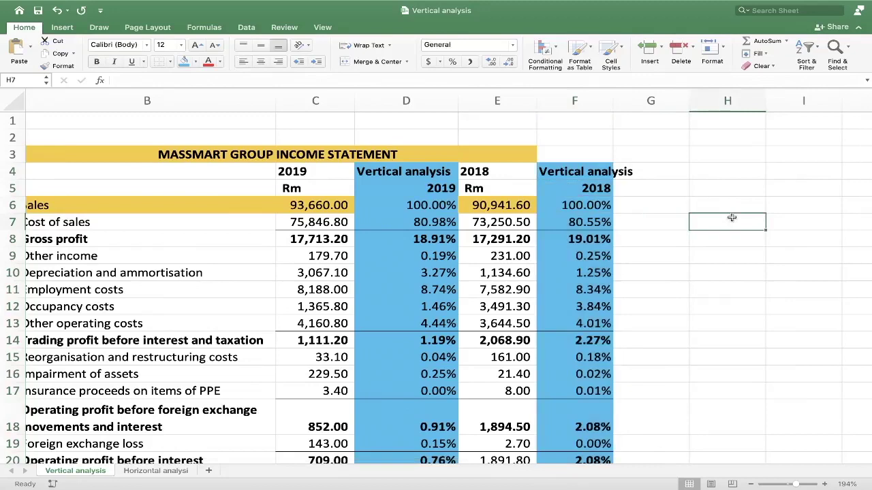
- Compare the 2019 and 2018 gross profit percentages in D8 and F8
scroll(731, 217, "left", 3)
scroll(731, 217, "down", 1)
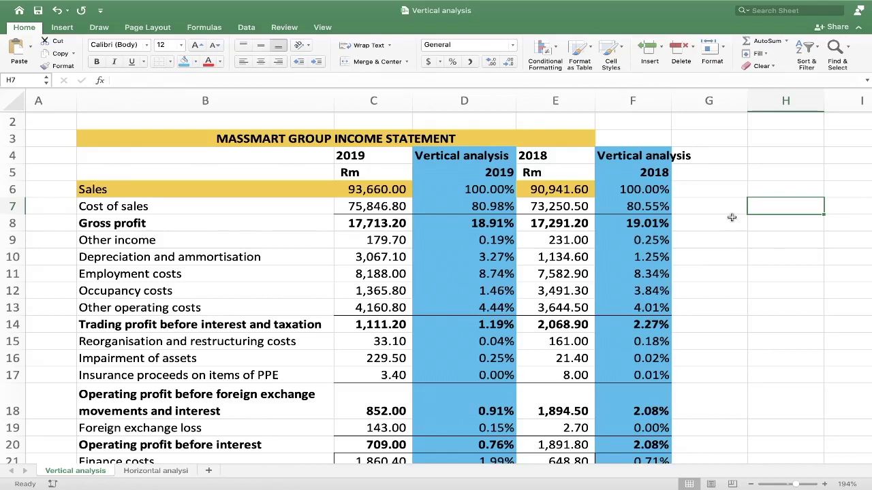
left_click(481, 219)
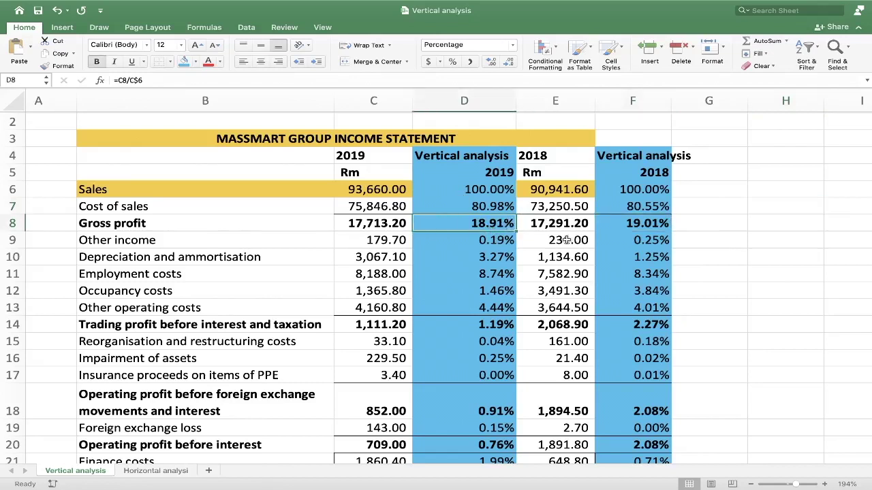
left_click(635, 220)
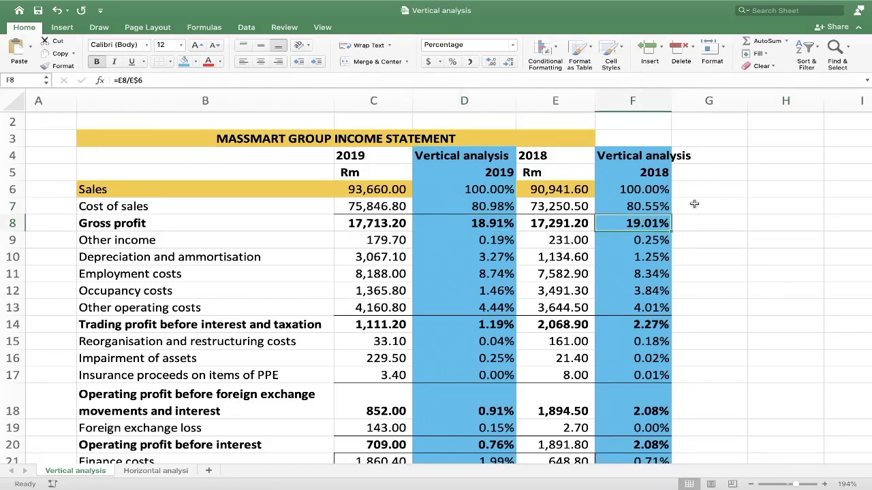
scroll(582, 225, "down", 1)
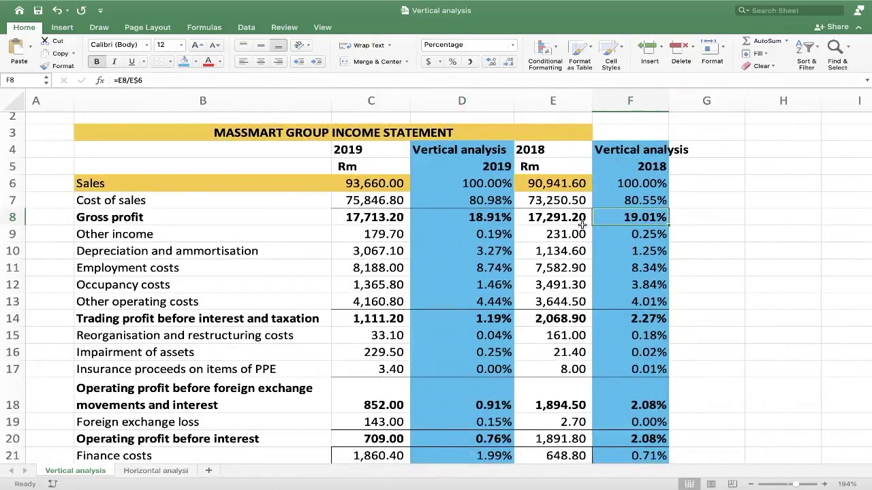
left_click(482, 214)
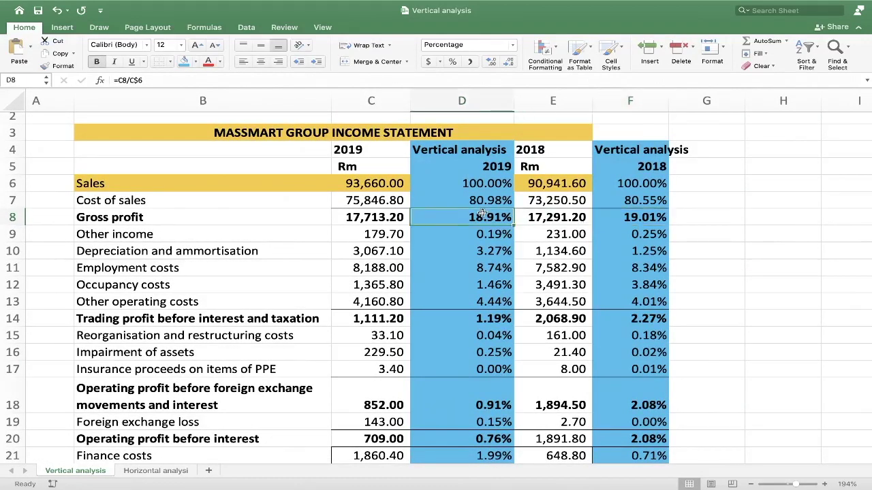
left_click(649, 222)
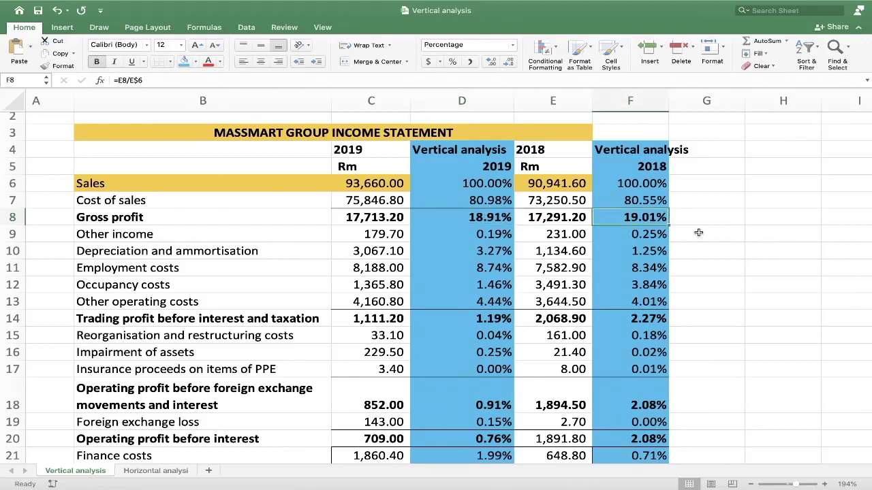
- Compare the 2019 and 2018 percentages for trading profit before interest and taxation and for operating profit before interest
scroll(624, 241, "down", 2)
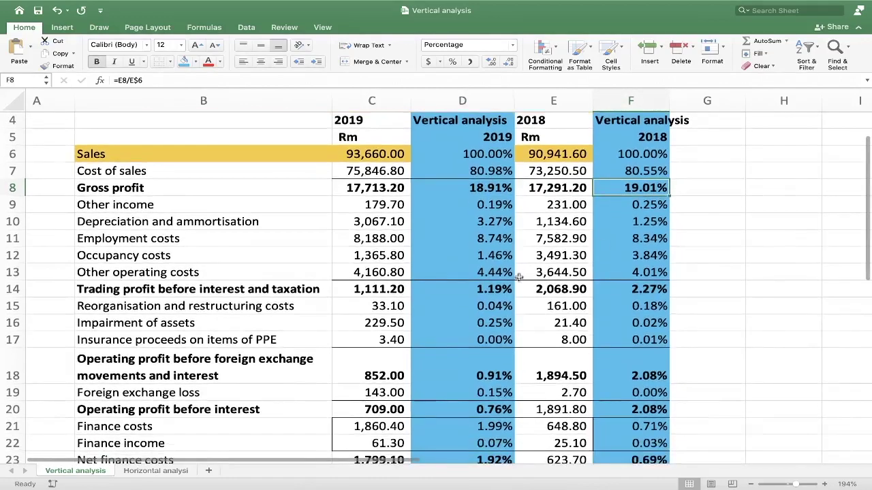
left_click(472, 290)
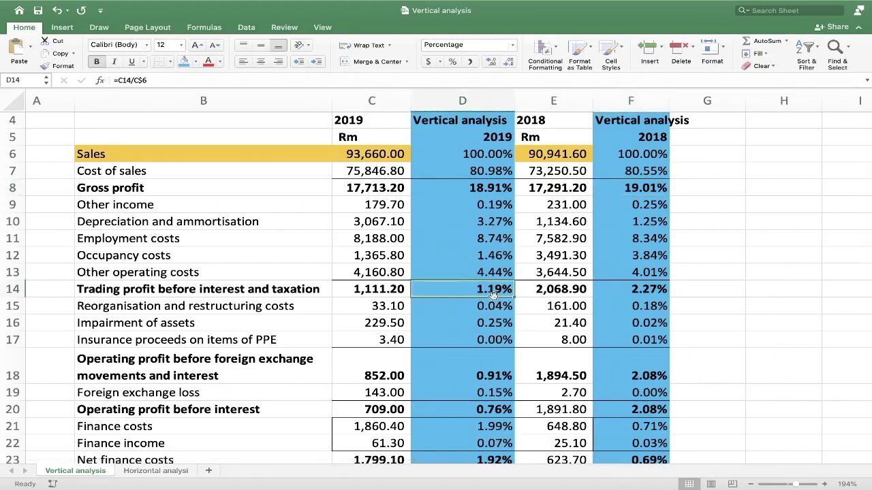
left_click(659, 291)
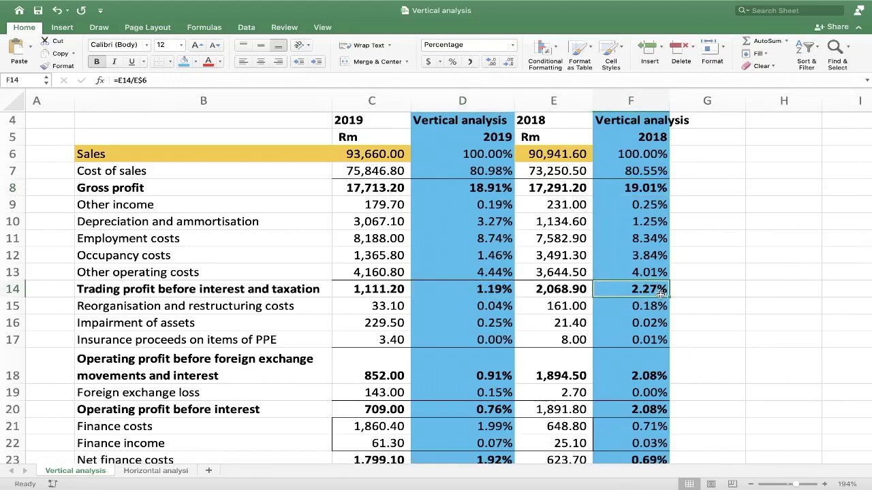
scroll(560, 311, "down", 3)
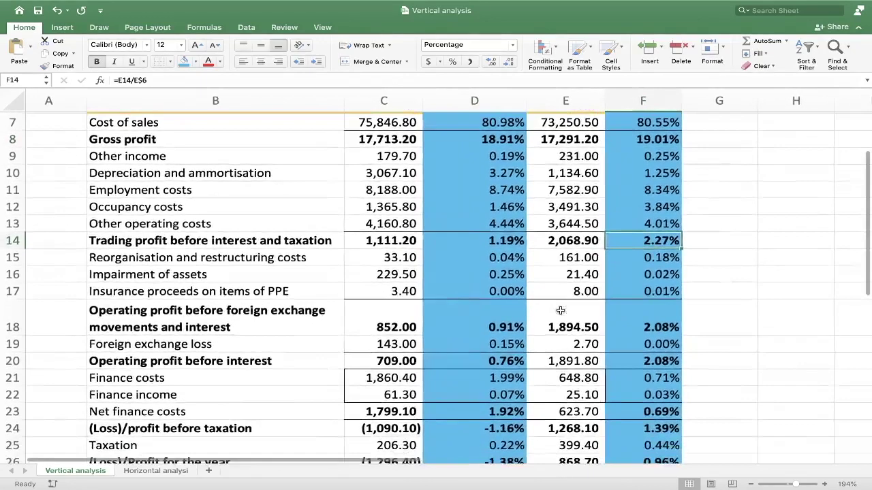
left_click(476, 361)
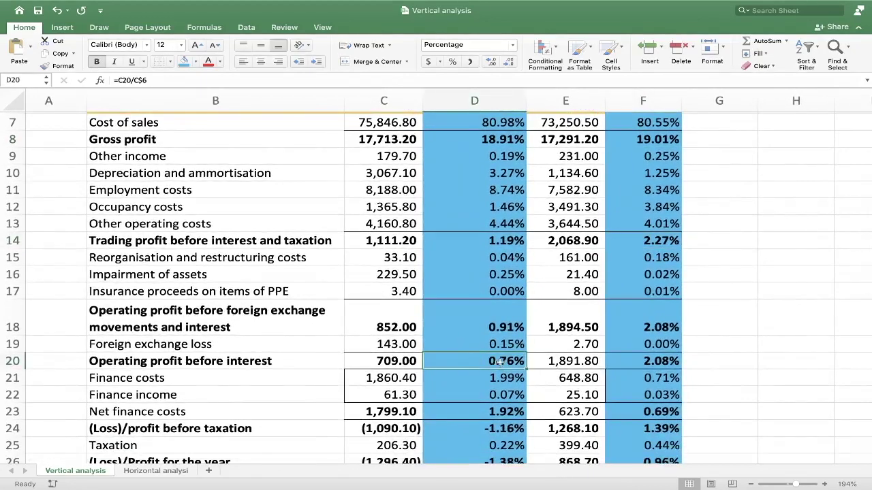
scroll(535, 365, "up", 2)
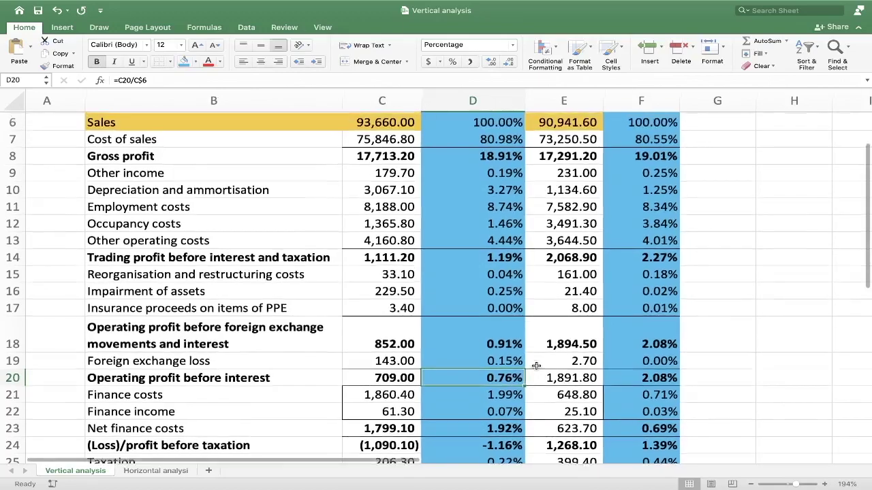
left_click(628, 393)
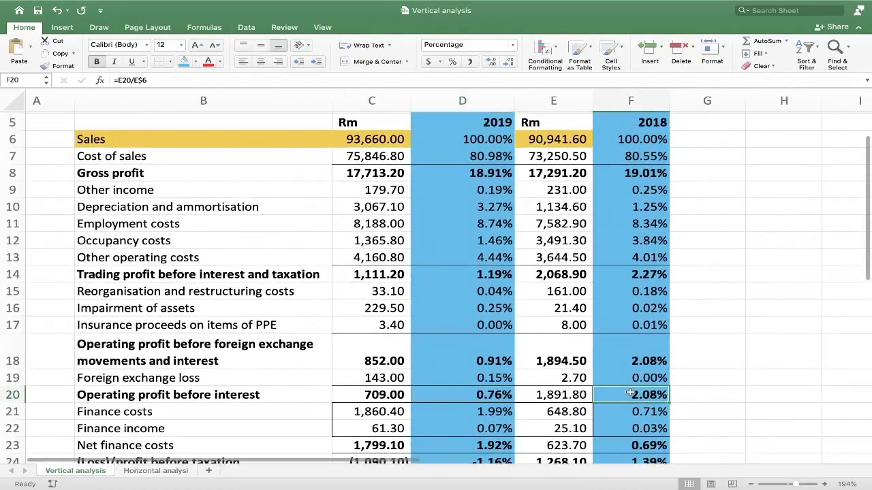
- Compare the 2019 and 2018 percentages for (Loss)/Profit for the year in D26 and F26
scroll(630, 393, "down", 5)
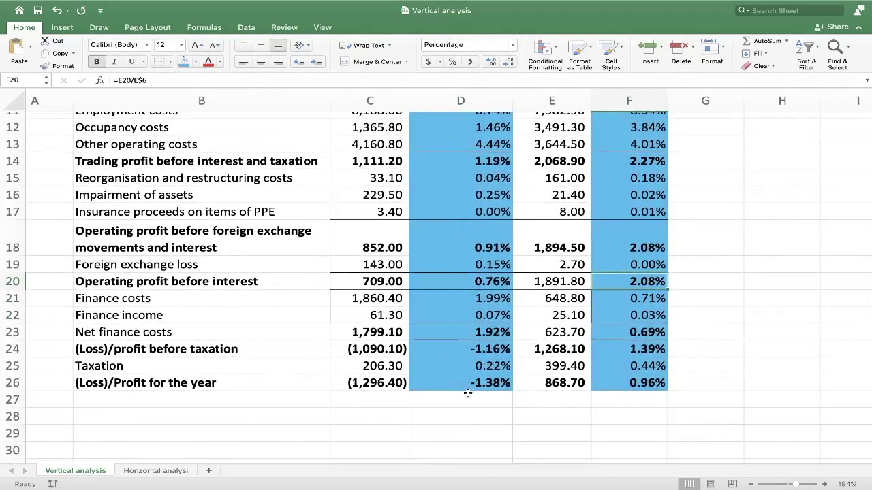
left_click(488, 383)
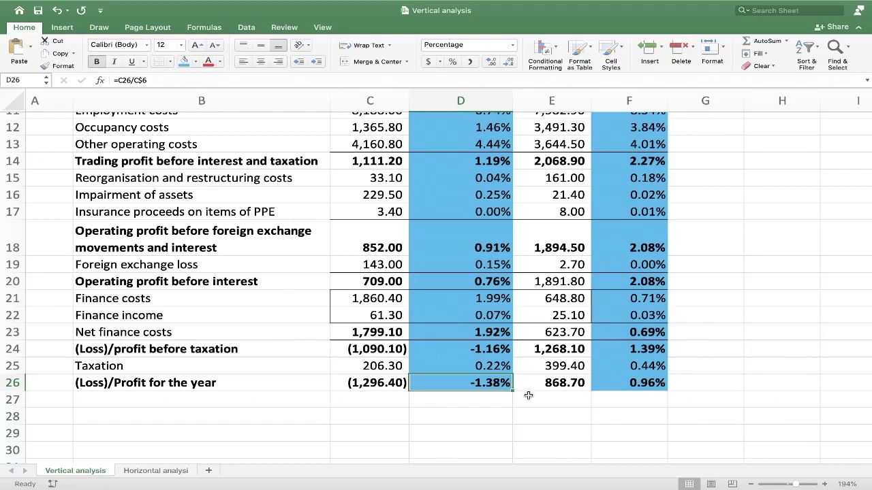
left_click(640, 384)
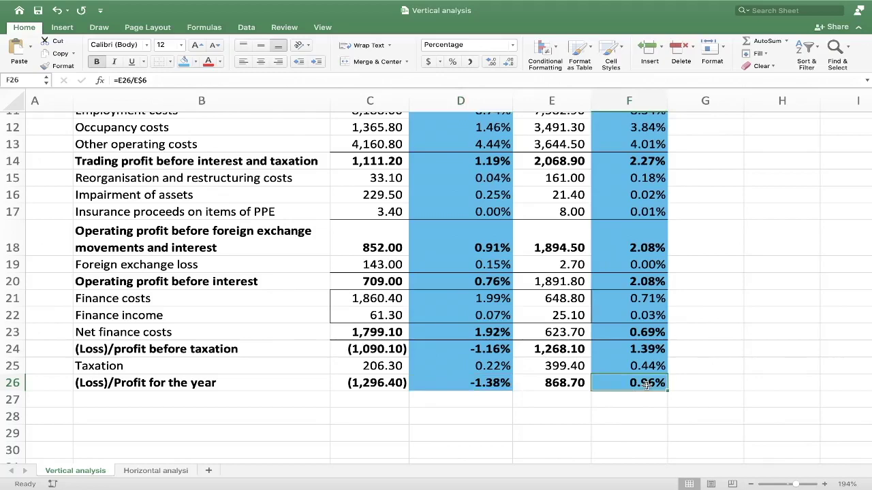
- Check the 2019 cost of sales percentage in D7 against the gross profit percentages for both years in D8 and F8
scroll(646, 384, "up", 2)
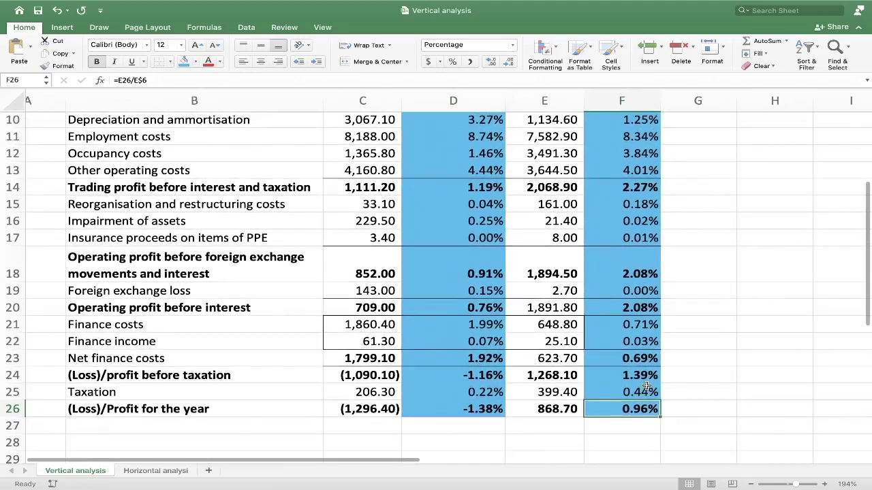
scroll(646, 385, "up", 5)
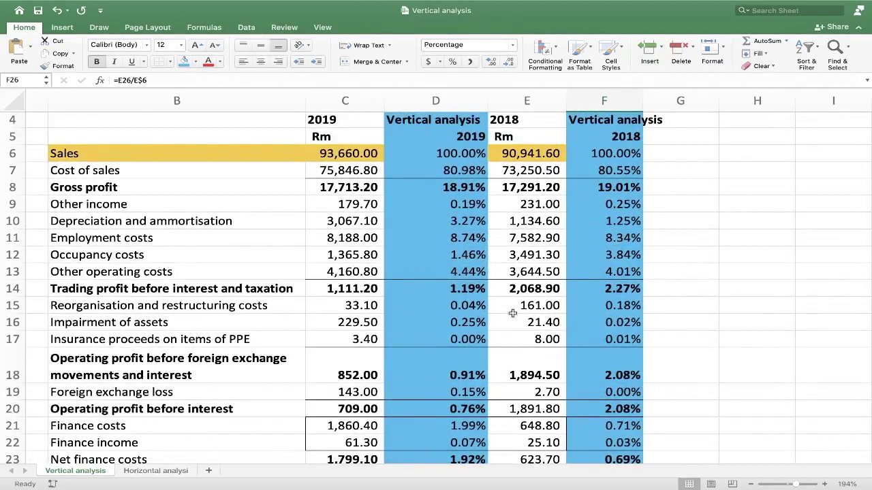
left_click(458, 184)
scroll(495, 194, "up", 1)
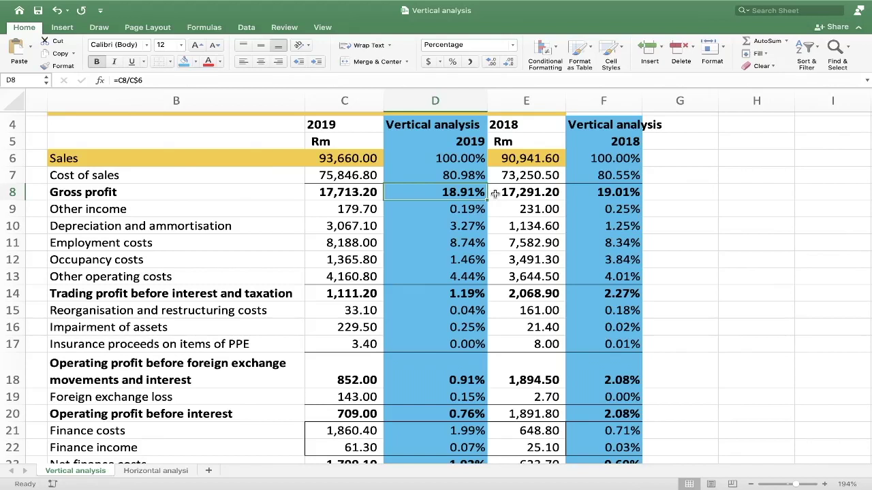
left_click(480, 175)
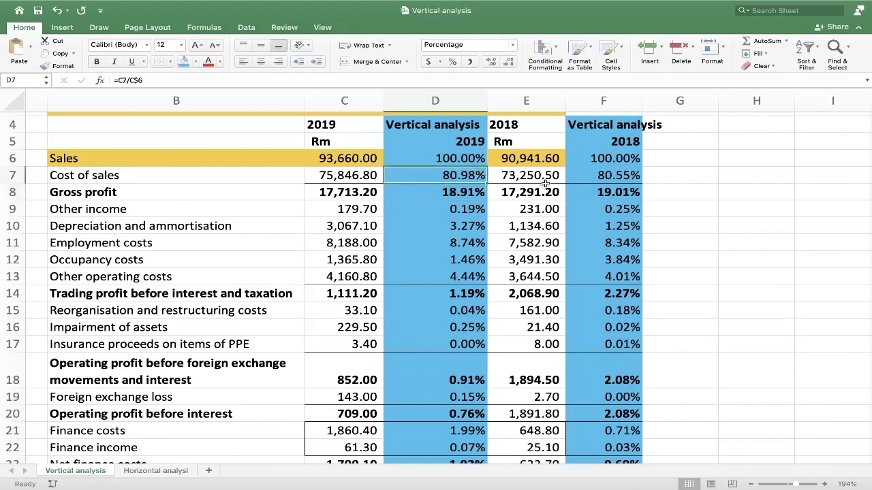
left_click(477, 195)
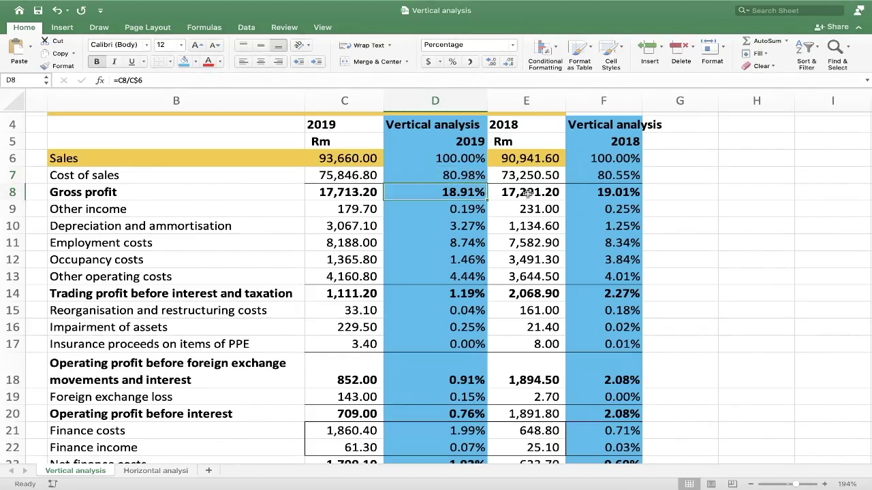
left_click(609, 190)
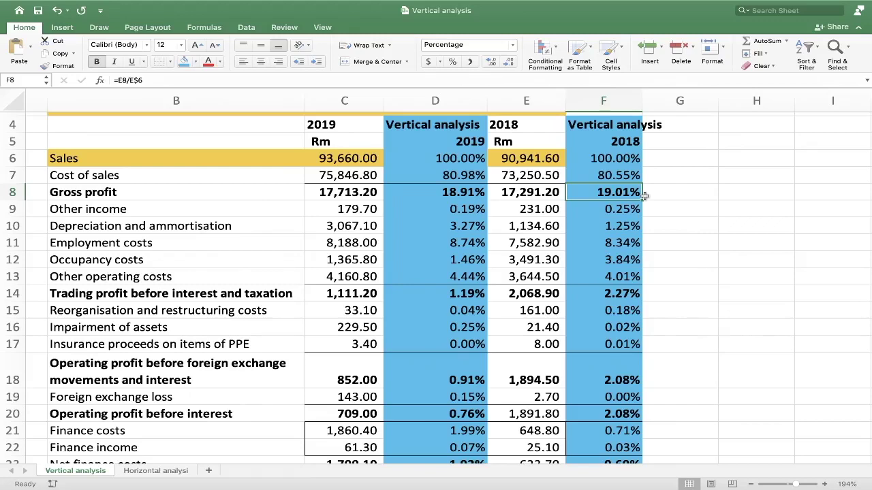
- Examine the expense percentages below gross profit for both years, focusing on depreciation and employment costs in D10 and D11
scroll(641, 195, "down", 2)
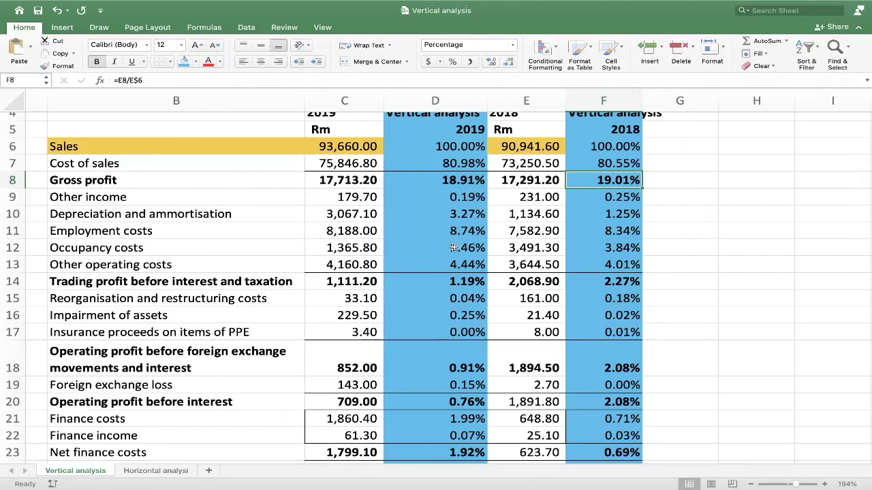
scroll(454, 248, "down", 1)
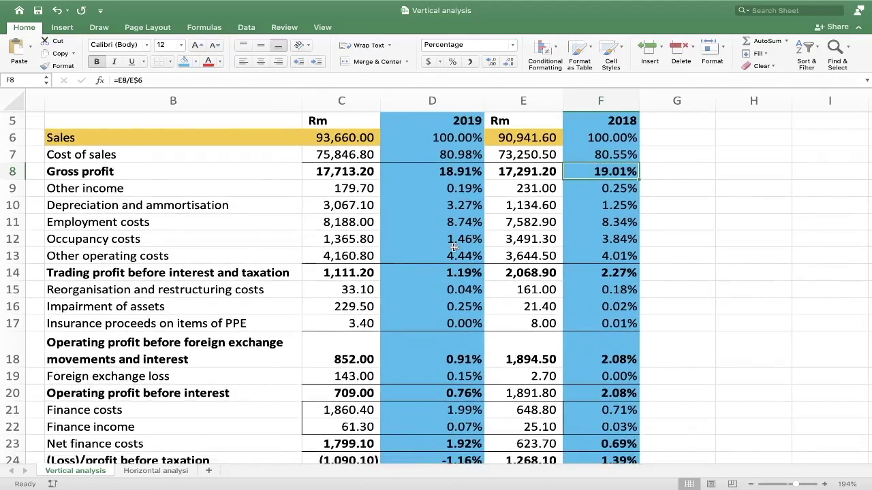
scroll(454, 248, "left", 2)
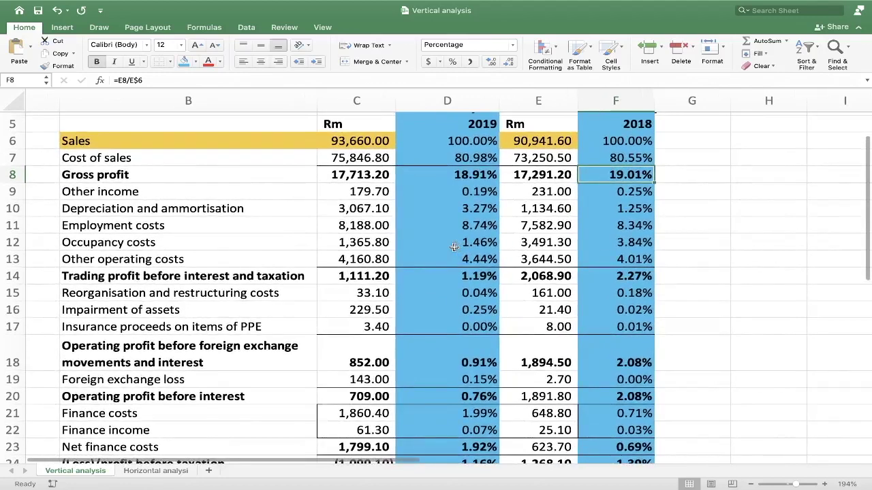
scroll(455, 248, "up", 1)
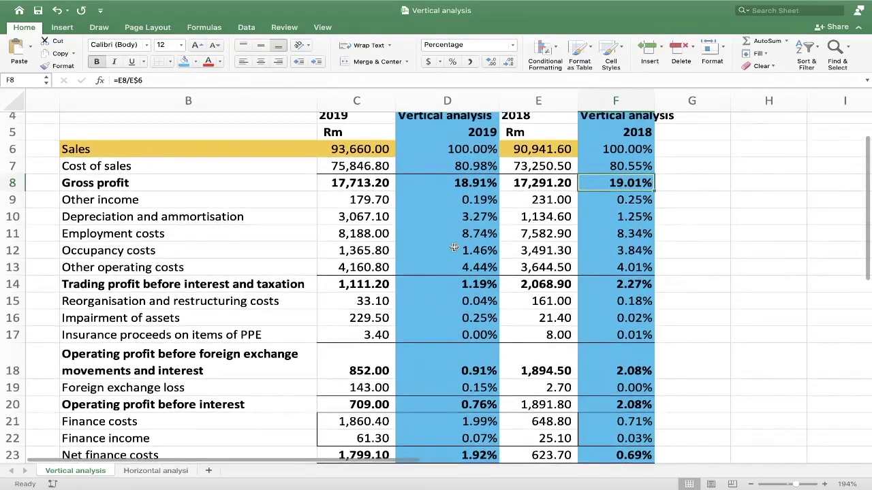
scroll(455, 248, "down", 2)
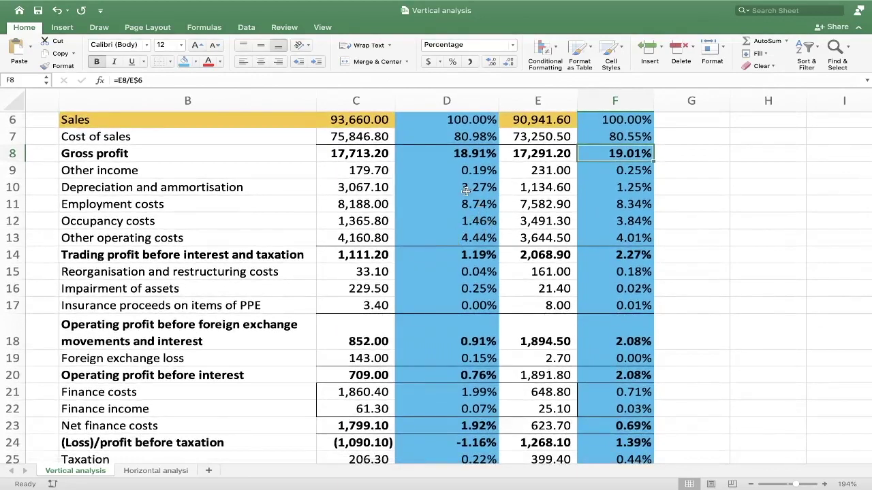
left_click(466, 191)
left_click(474, 202)
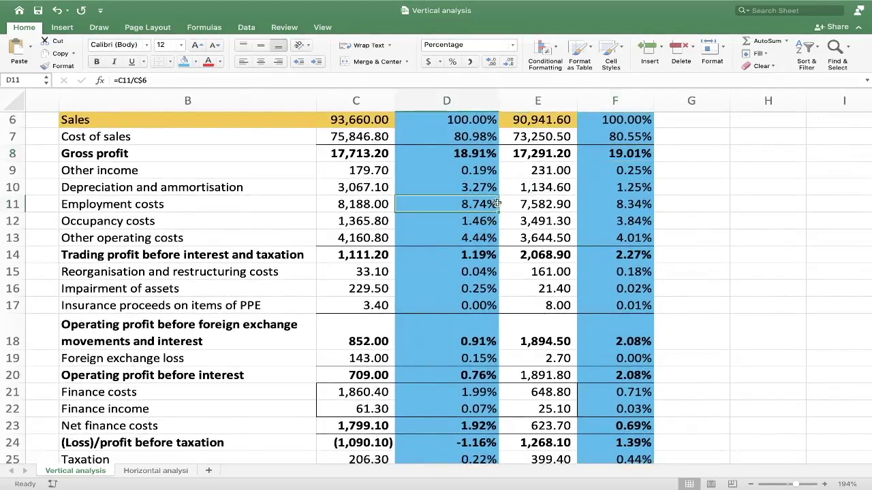
scroll(504, 207, "up", 2)
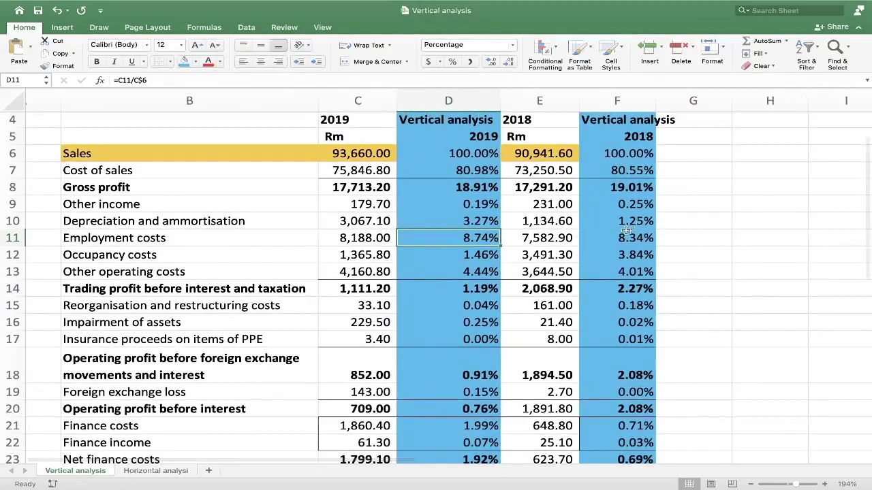
scroll(519, 232, "down", 5)
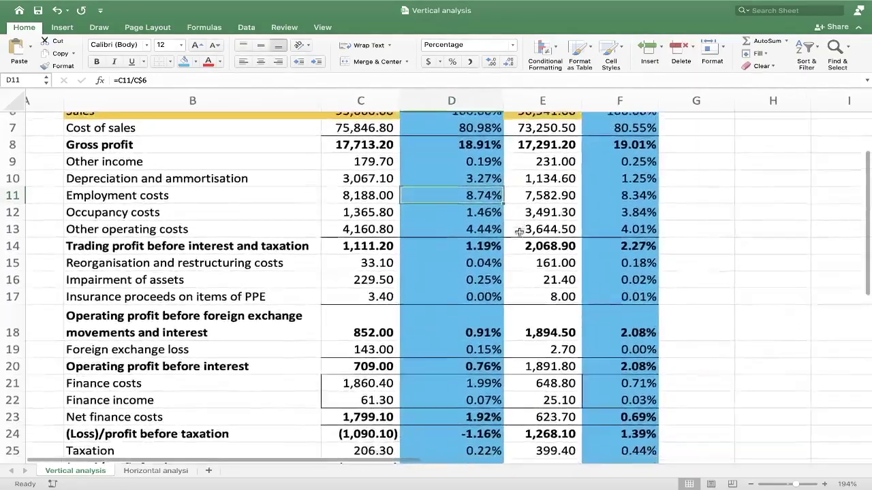
scroll(519, 232, "up", 5)
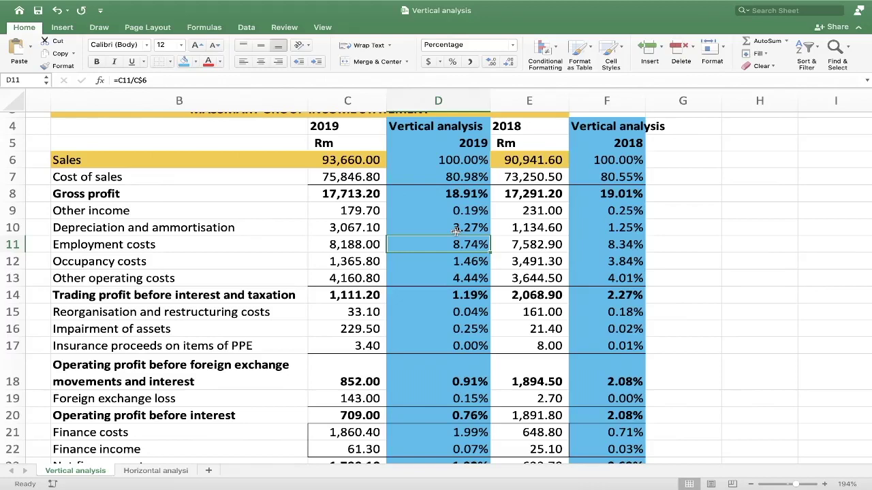
scroll(456, 232, "down", 2)
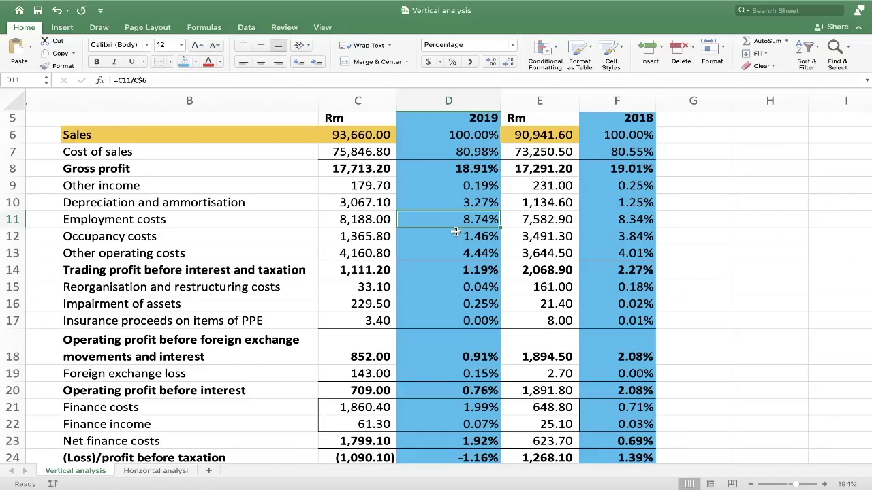
scroll(455, 232, "up", 1)
scroll(455, 232, "left", 1)
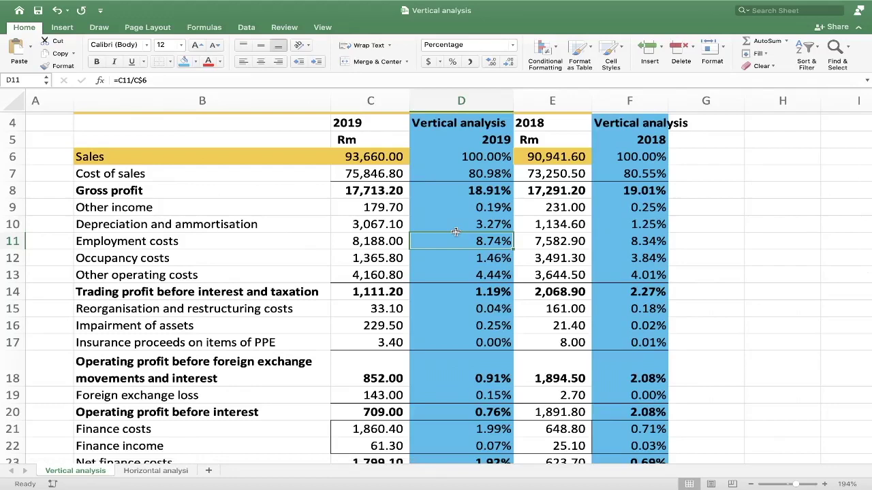
scroll(455, 232, "down", 1)
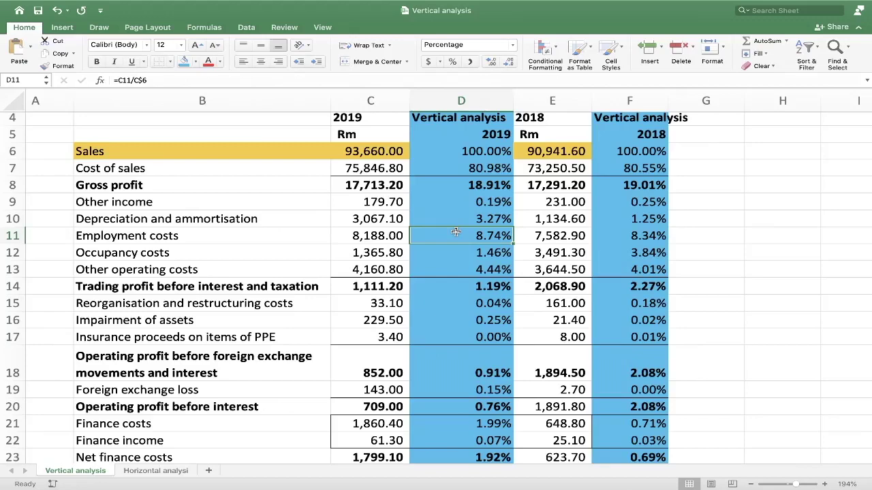
scroll(455, 232, "down", 1)
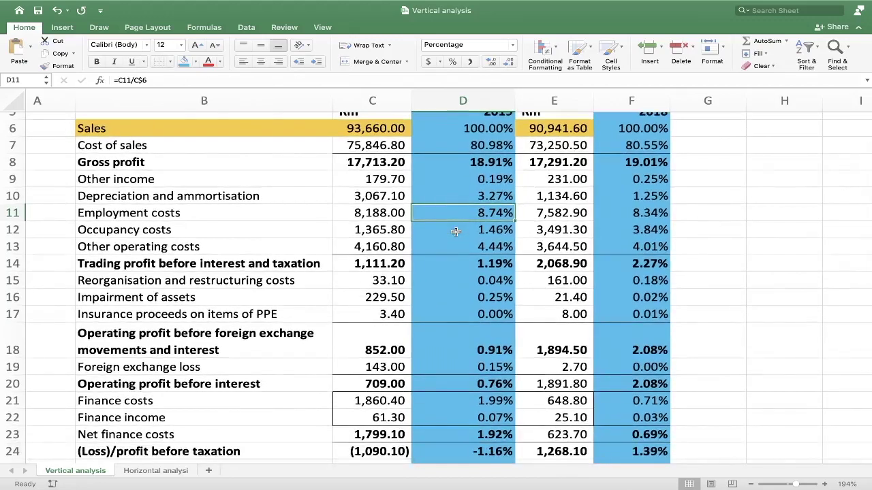
scroll(455, 232, "up", 5)
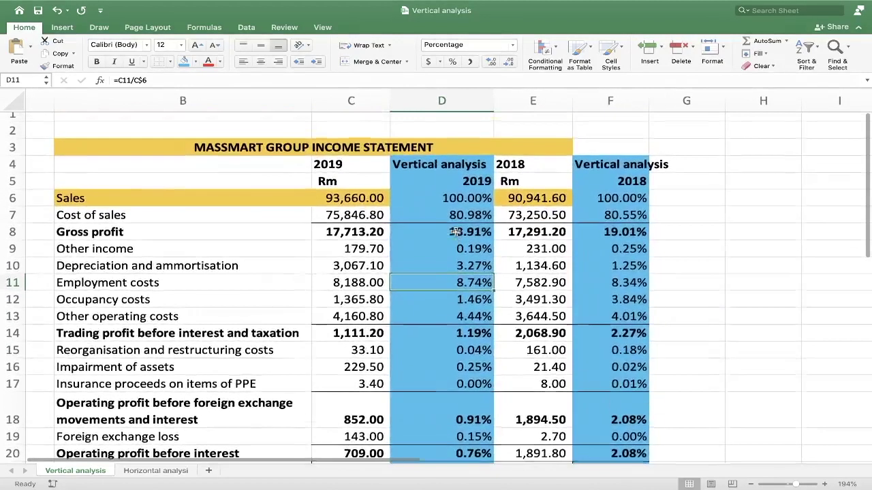